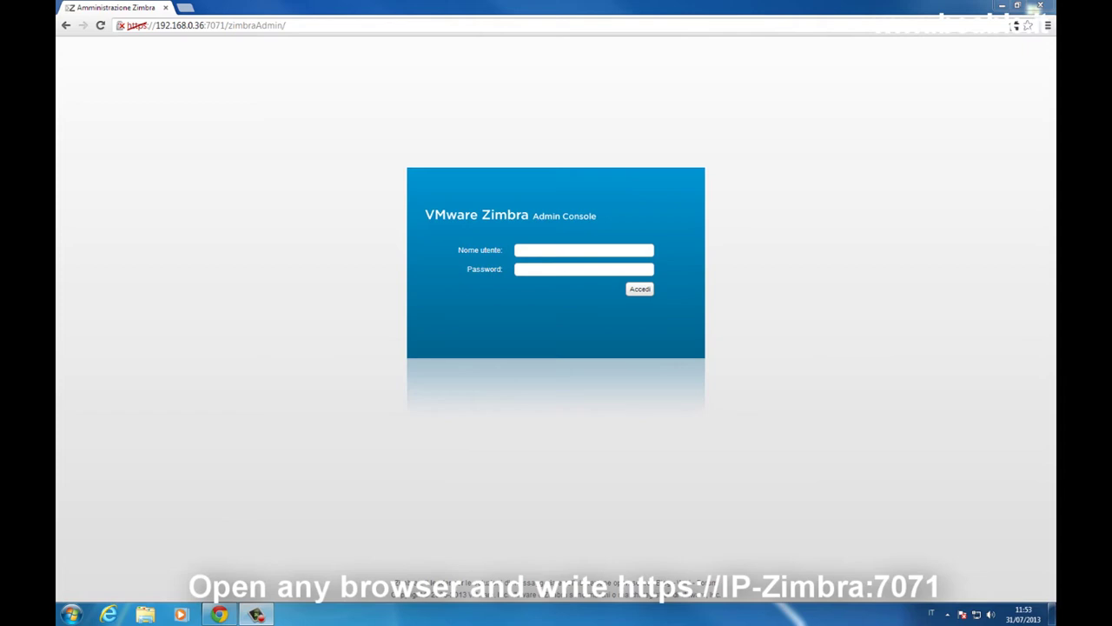
Step: Sign in to the admin console as admin with the administrator password
left_click(618, 252)
type("admin")
key("Tab")
type("*****")
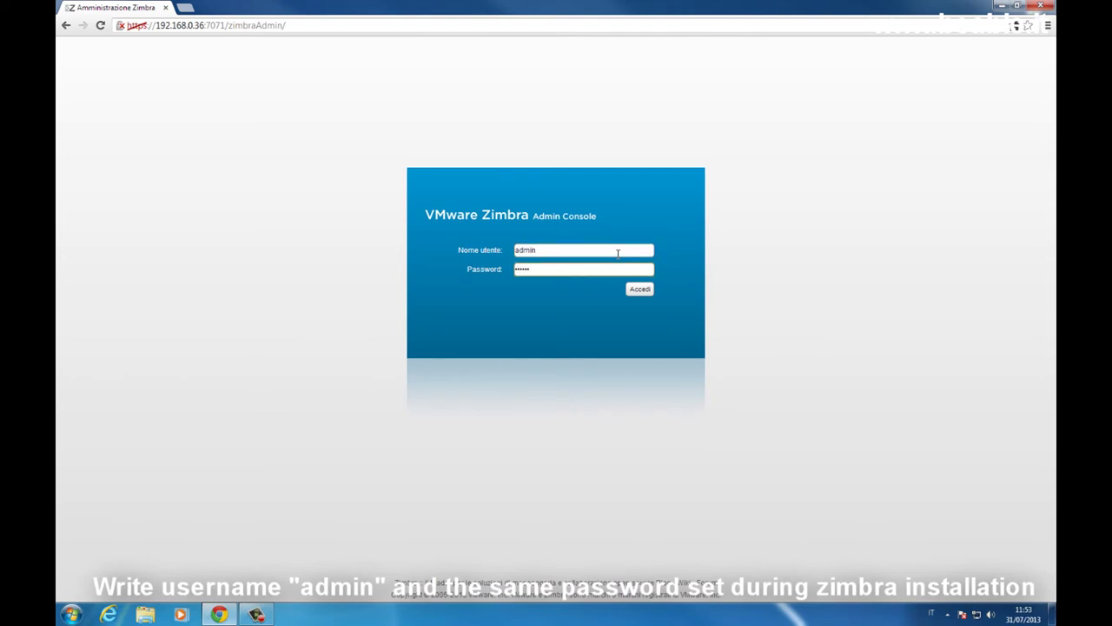
key("Return")
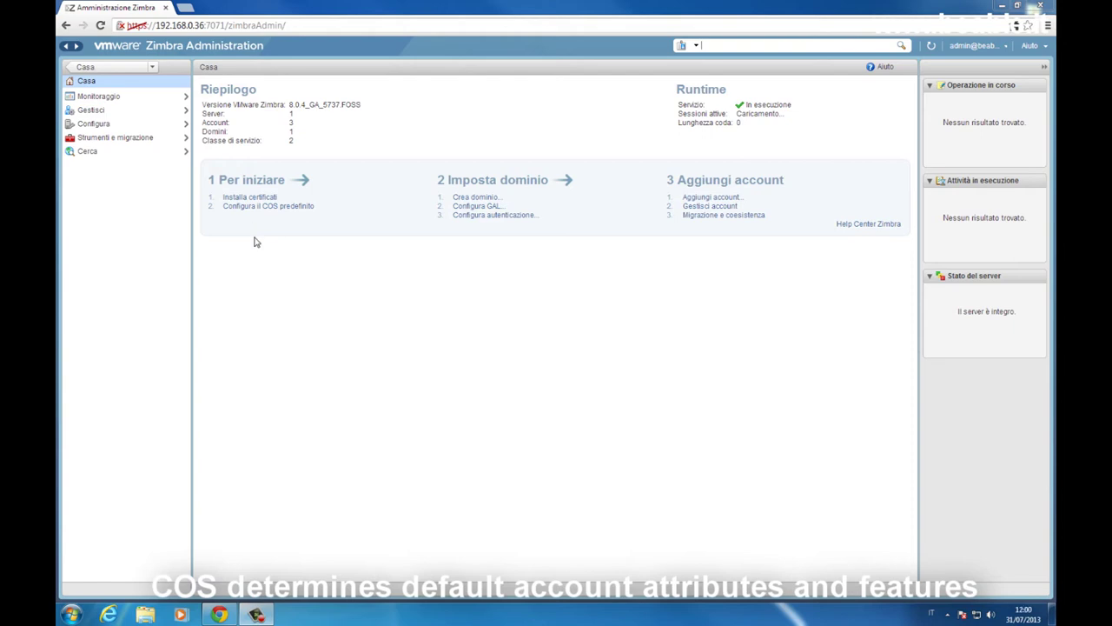
Step: Browse the default COS Funzioni, Preferenze, Zimlet and Avanzate pages, then list all classes of service
left_click(254, 208)
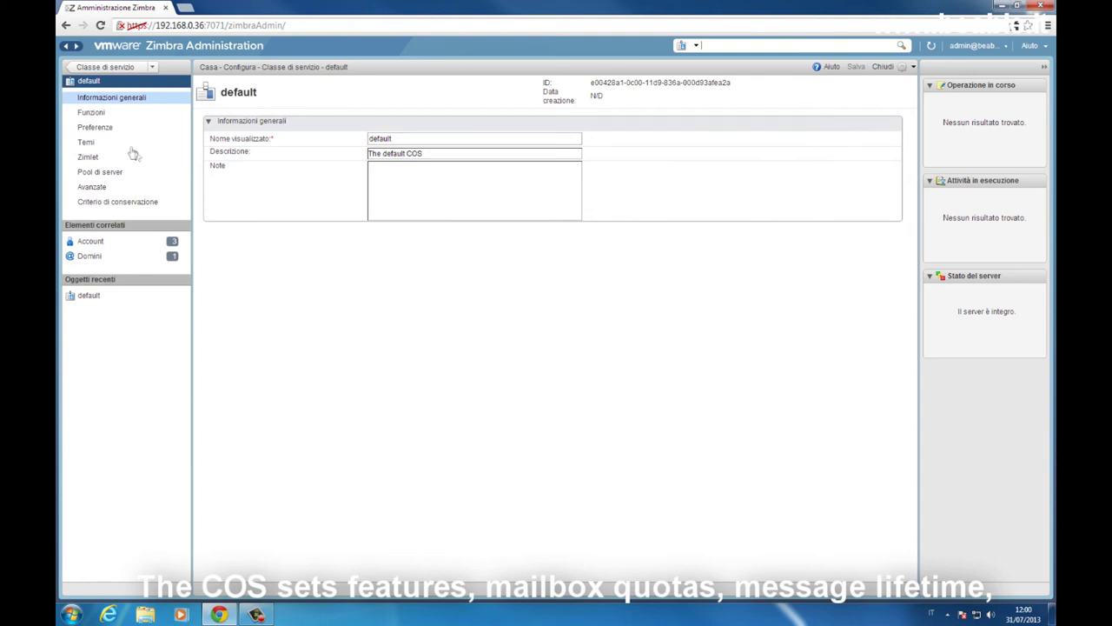
left_click(123, 115)
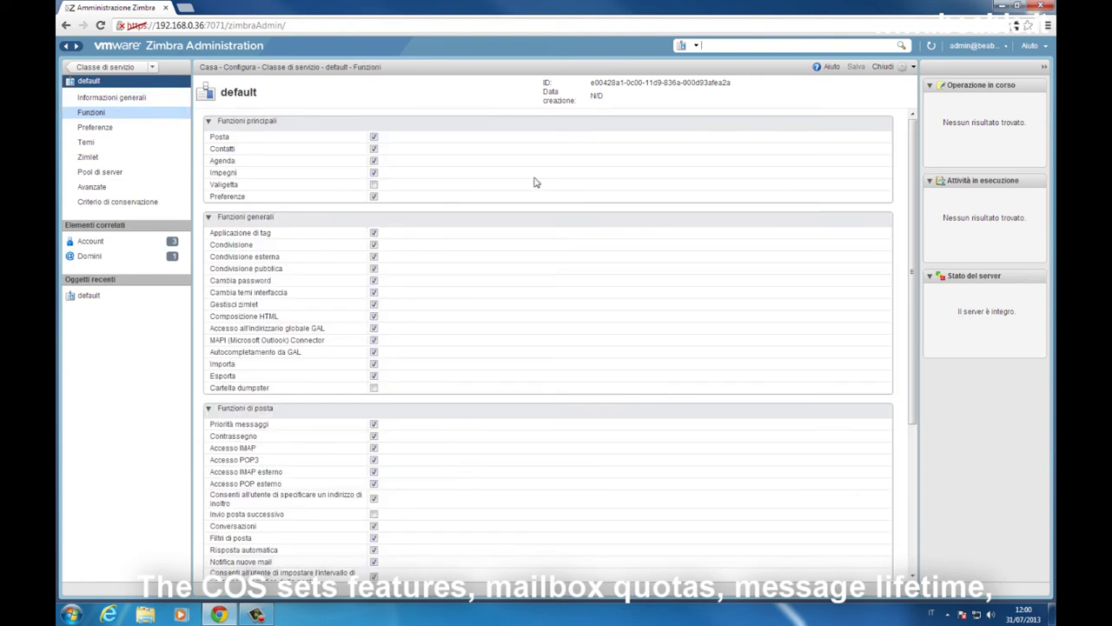
scroll(535, 182, "down", 5)
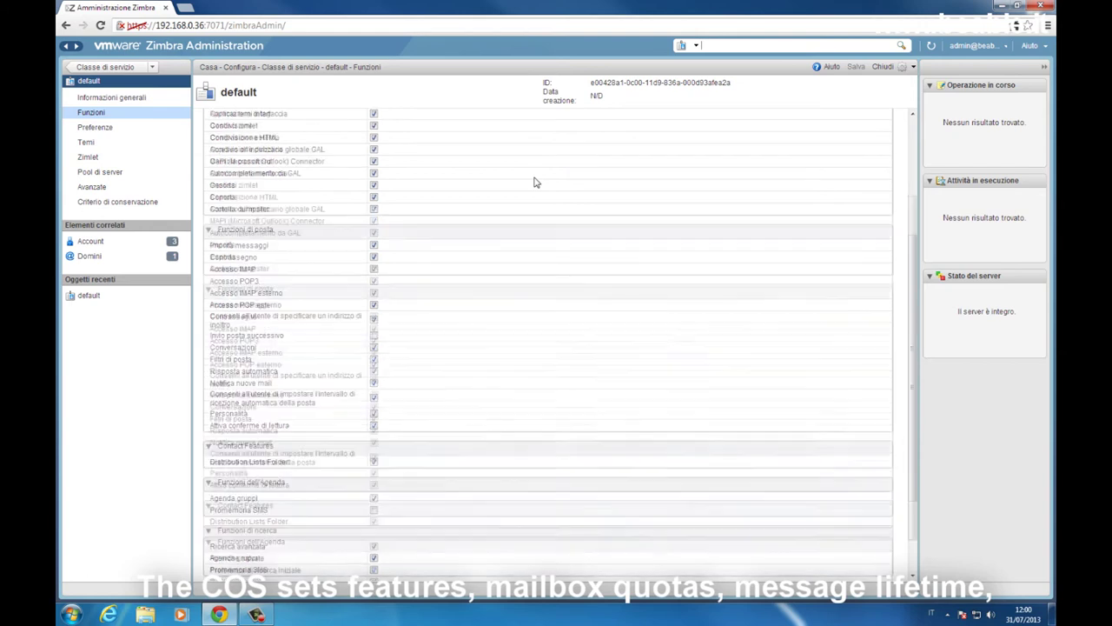
scroll(536, 182, "up", 5)
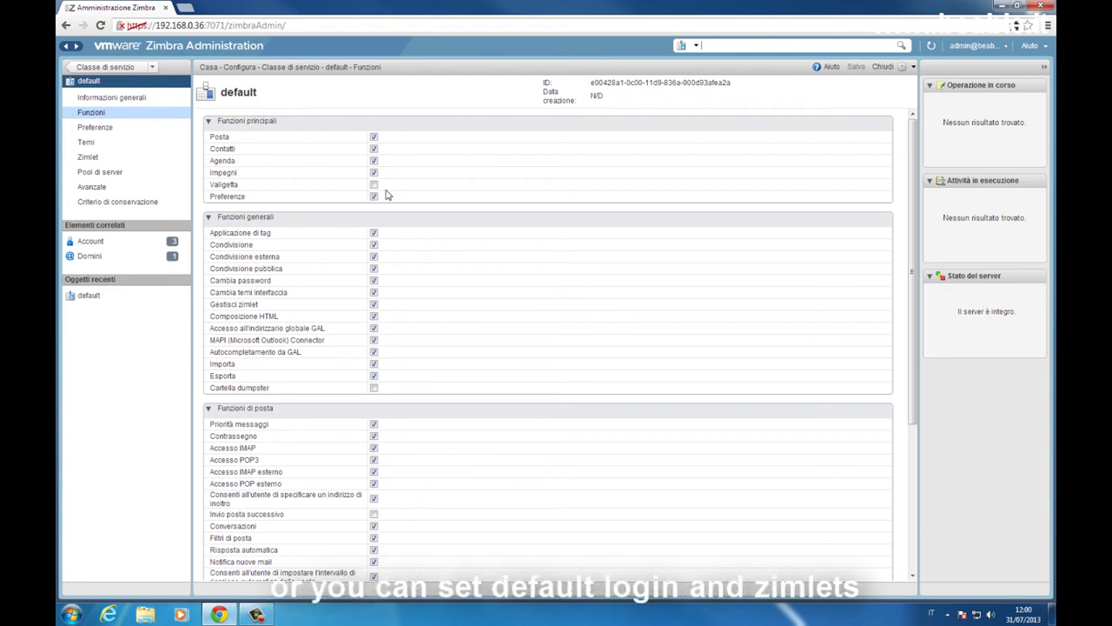
left_click(96, 128)
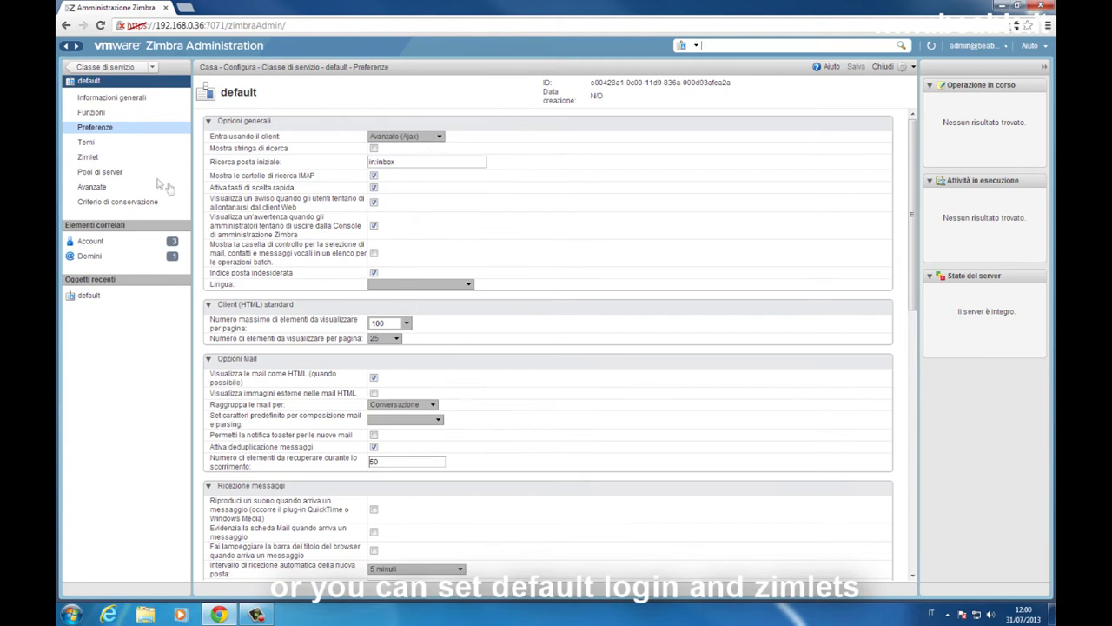
left_click(115, 161)
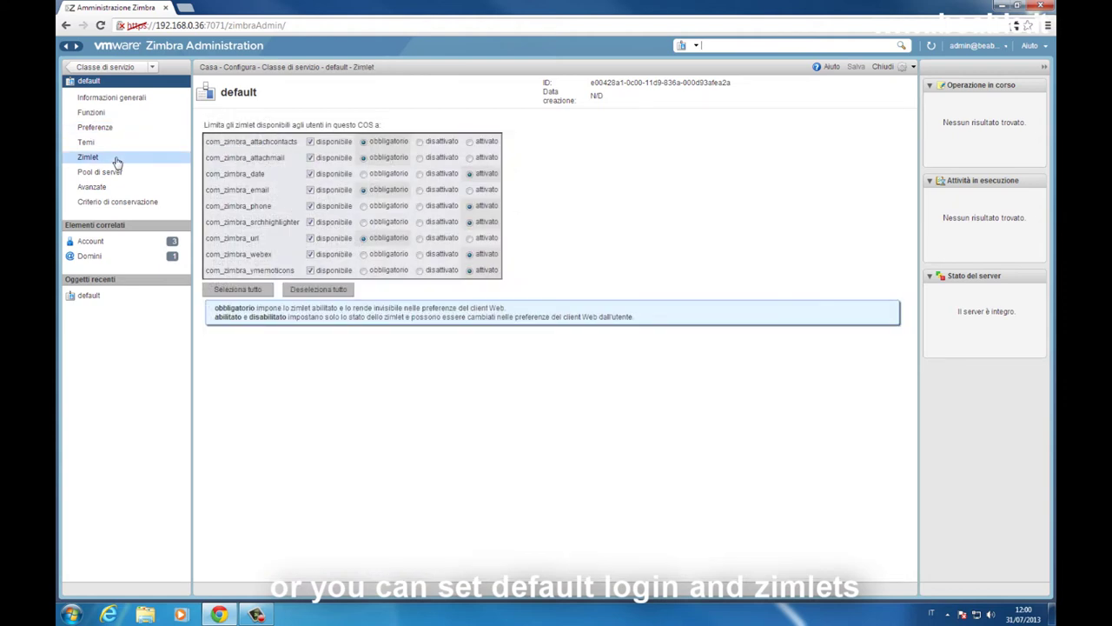
left_click(121, 189)
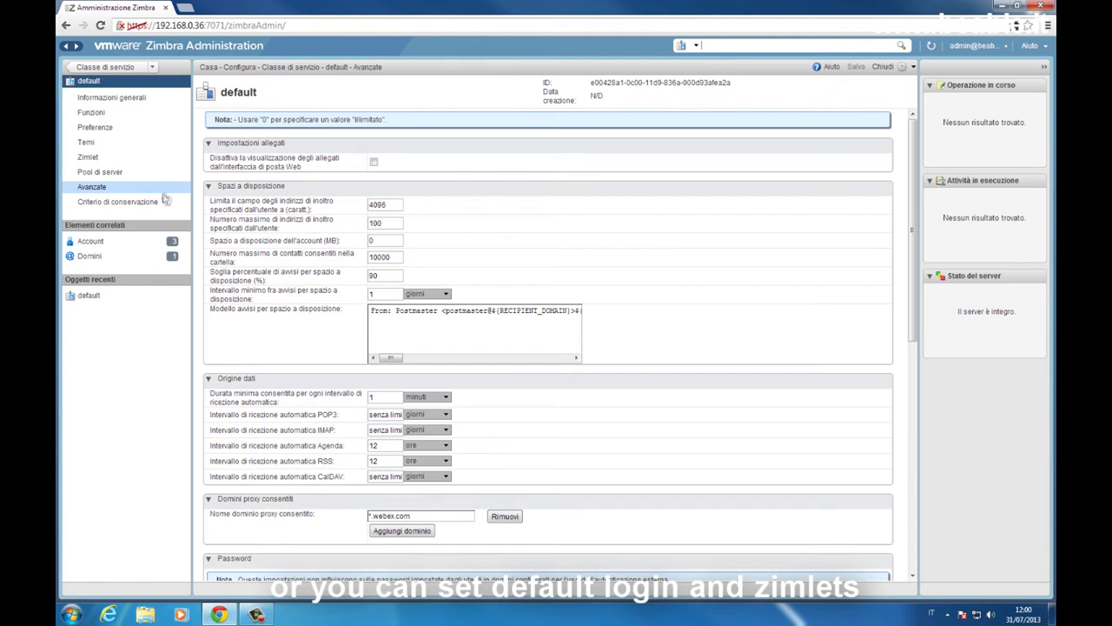
left_click(106, 68)
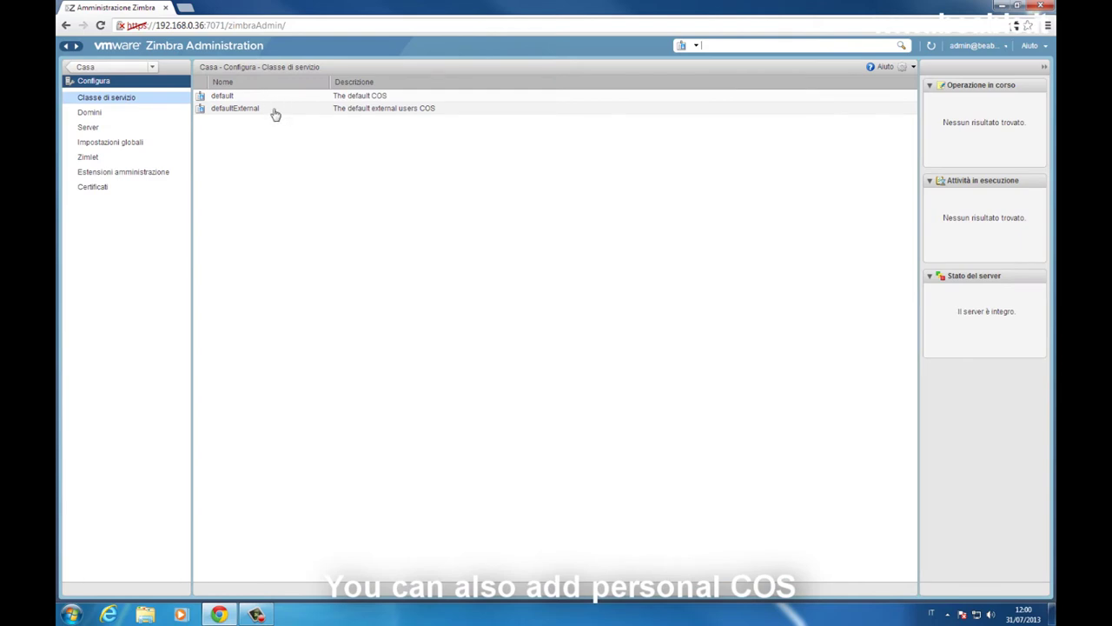
Step: Go back to the Casa home summary page
left_click(116, 70)
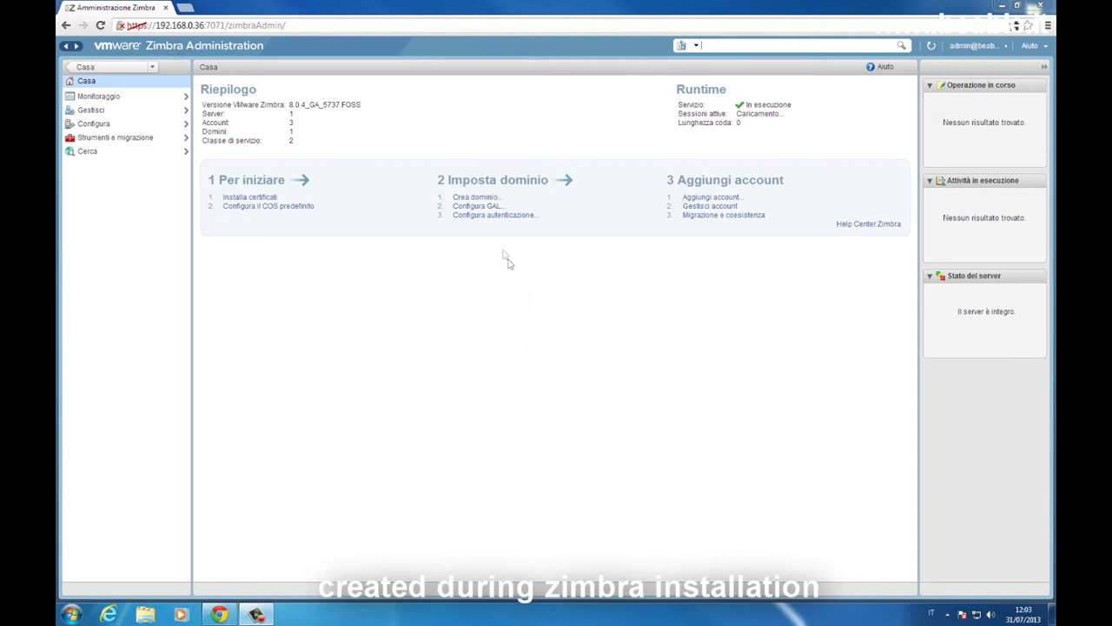
Step: Create domain beable2.local with GAL mode Interna on mail server zimbra.beable.local
left_click(481, 199)
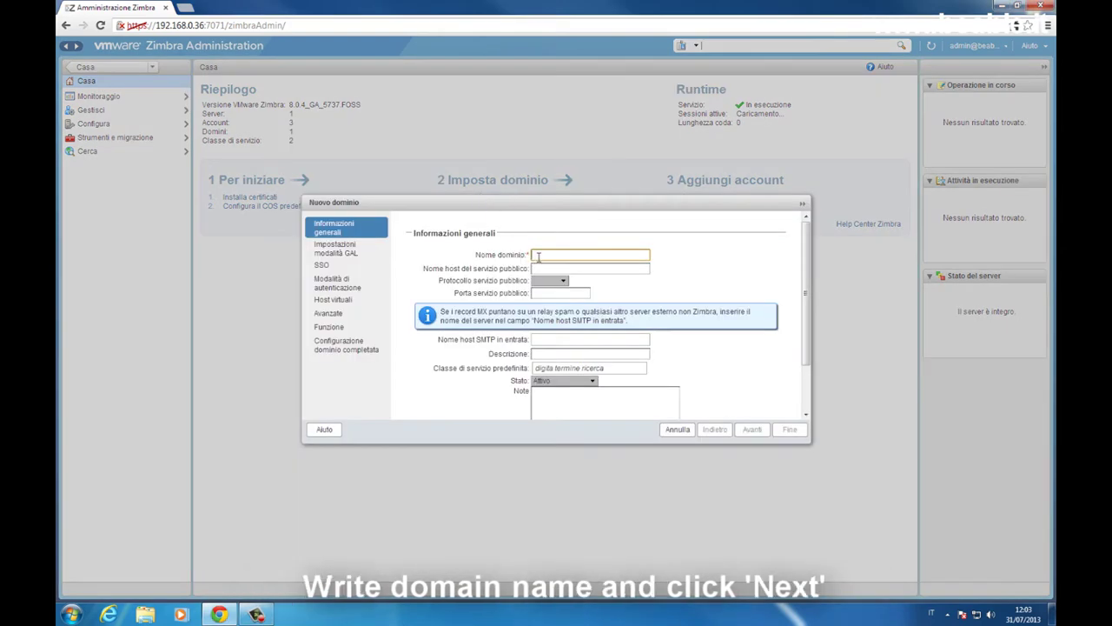
type("beable2.local")
scroll(808, 401, "down", 2)
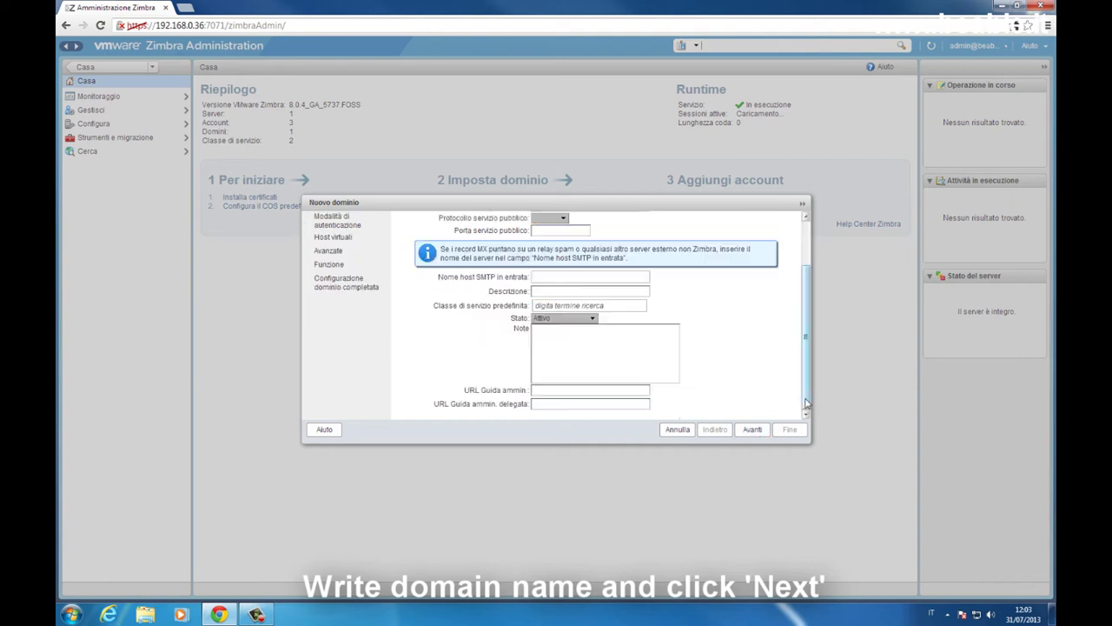
left_click_drag(805, 396, 806, 337)
left_click(571, 268)
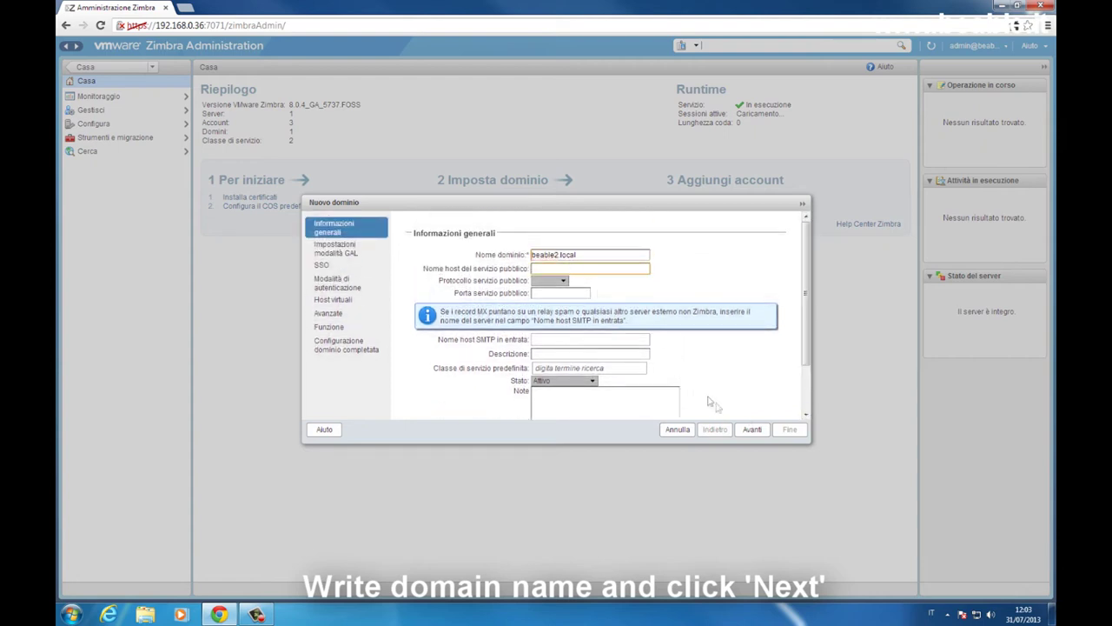
left_click(750, 431)
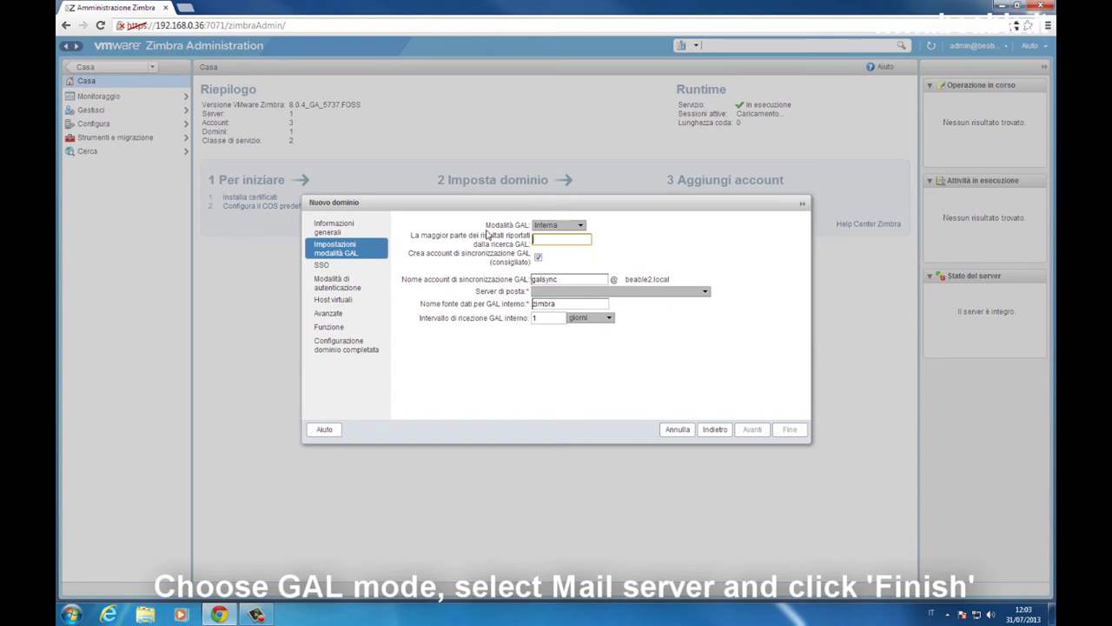
left_click(563, 226)
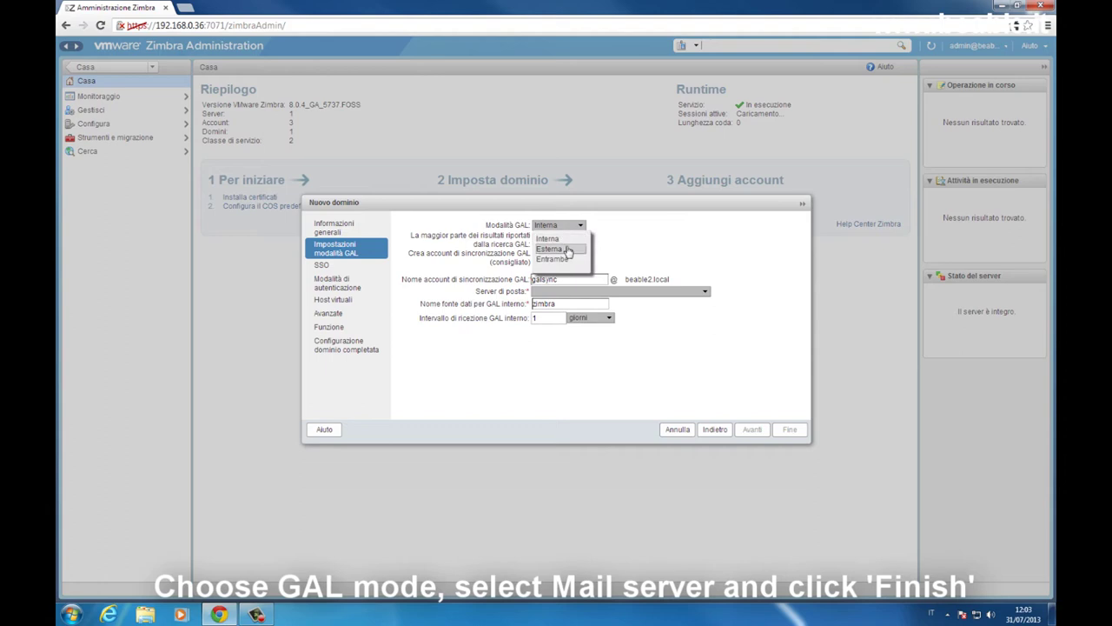
left_click(630, 254)
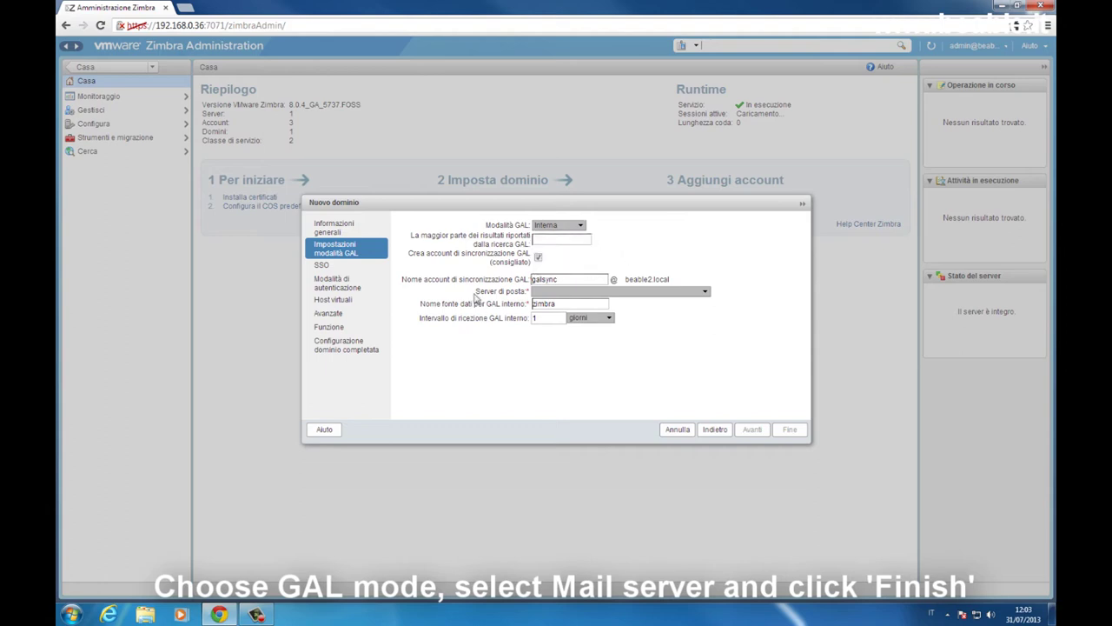
left_click(700, 295)
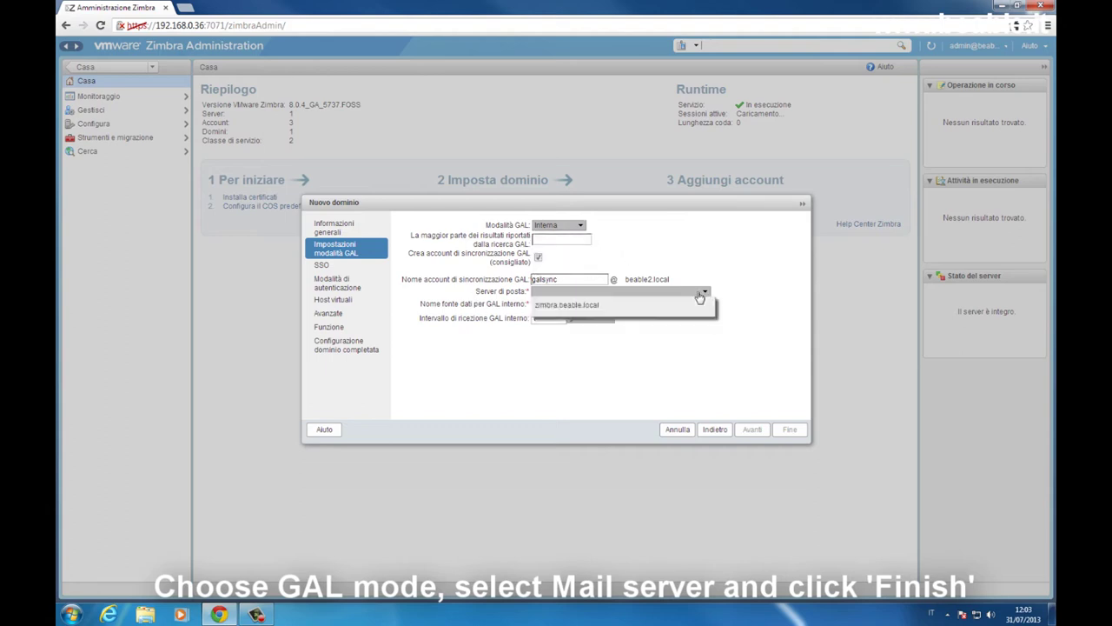
left_click(702, 308)
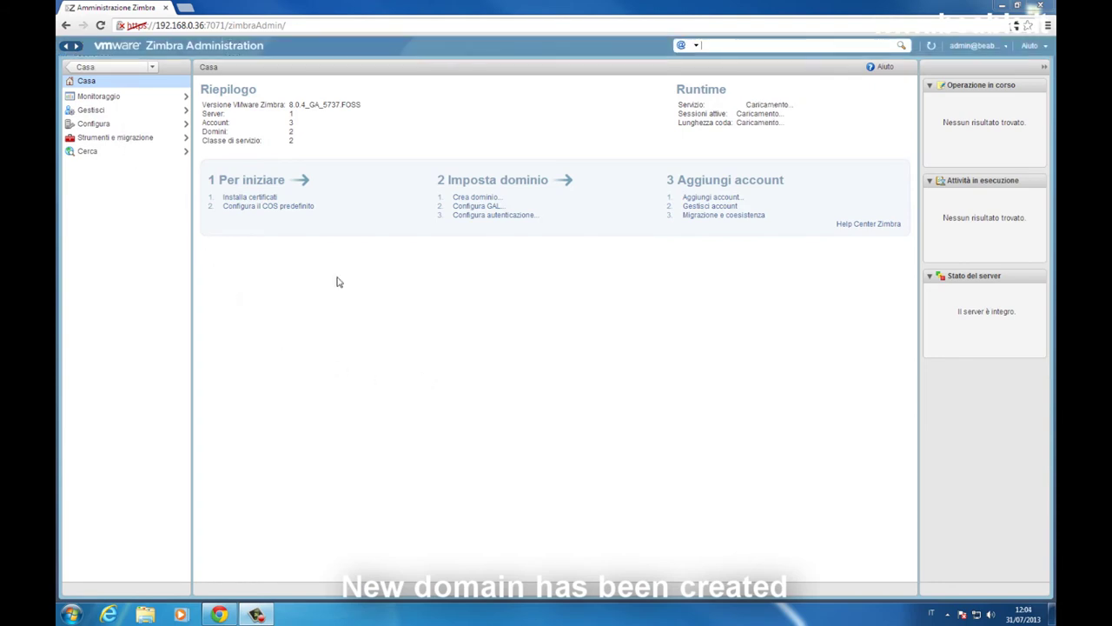
left_click(135, 127)
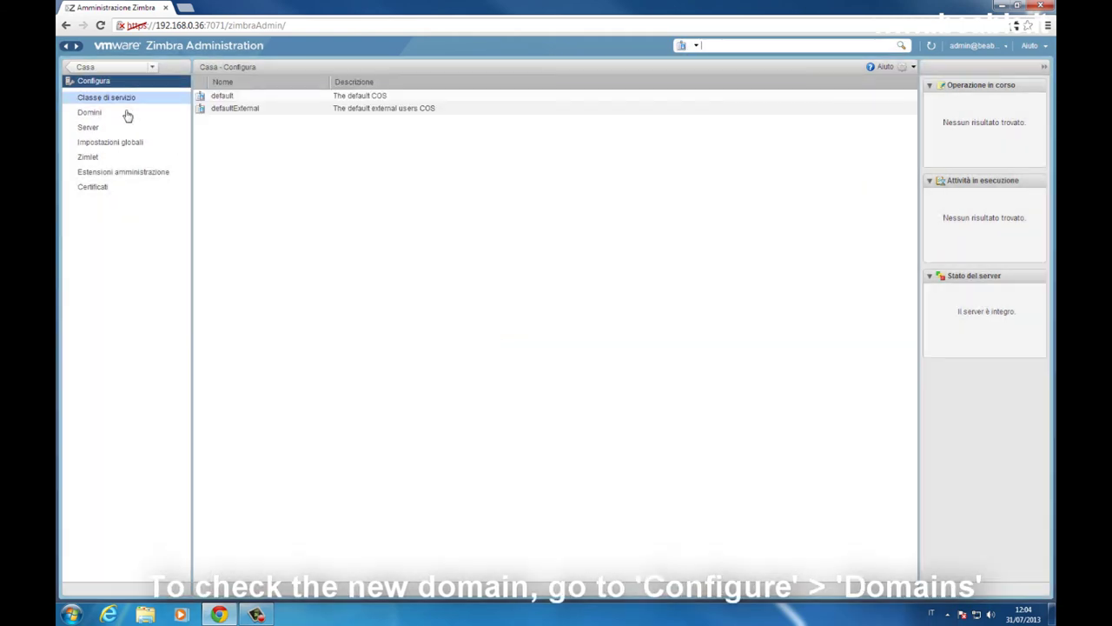
left_click(126, 113)
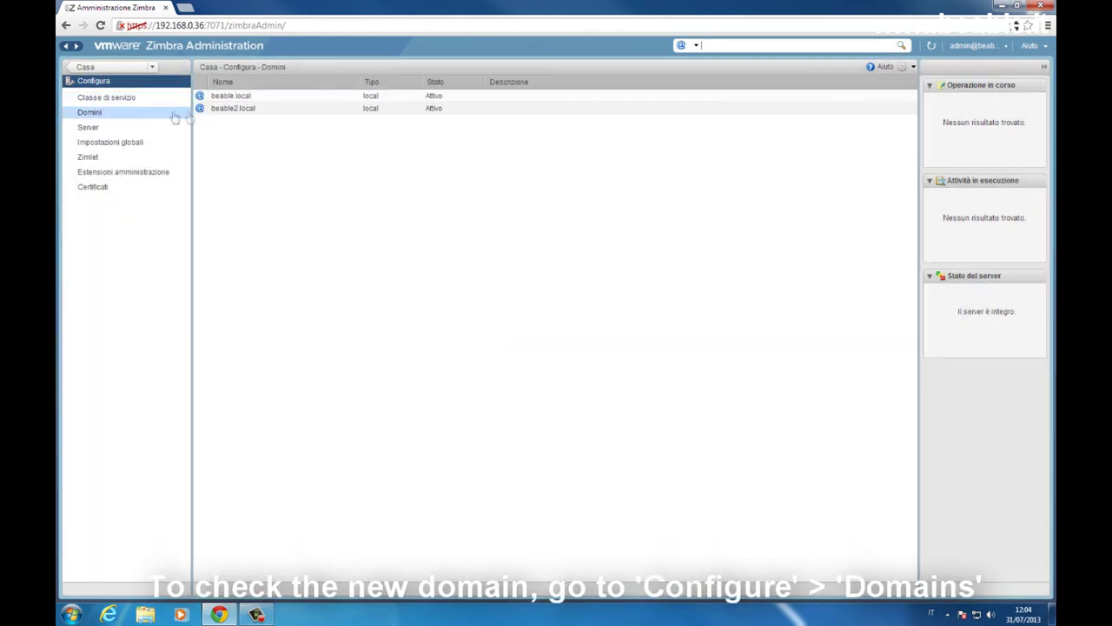
left_click(264, 99)
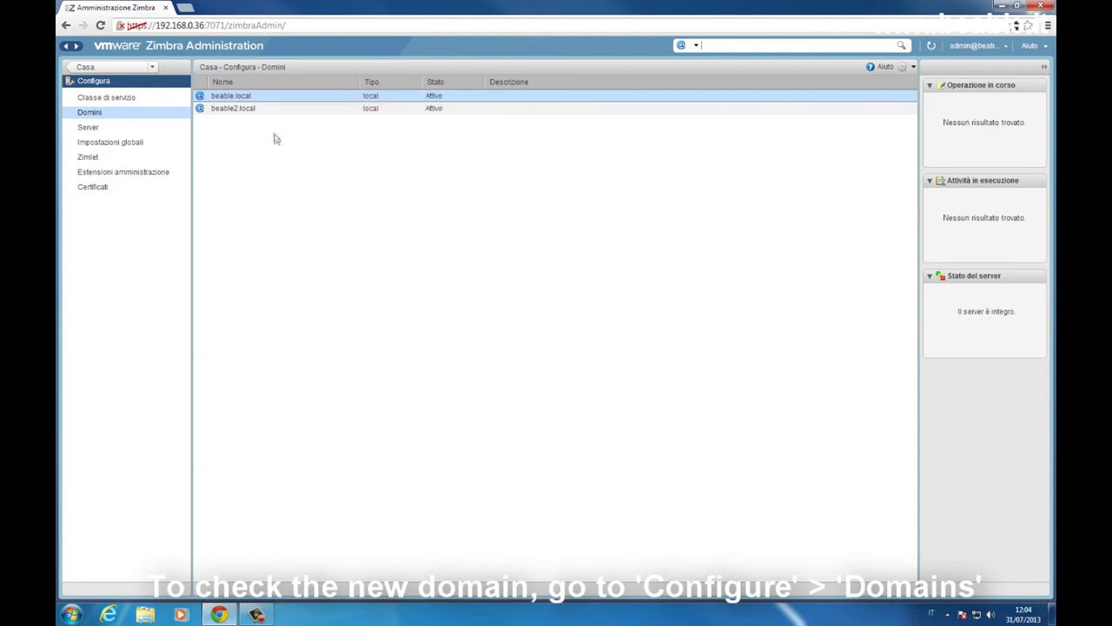
left_click(267, 109)
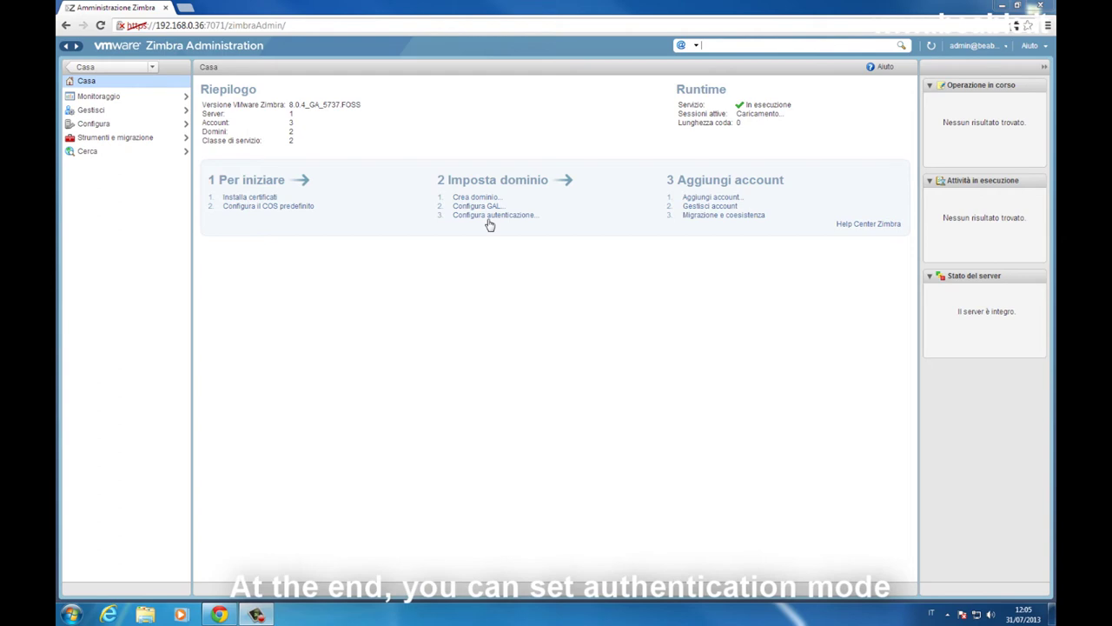
Step: Look at the authentication configuration wizard, then start a new account with Aggiungi account
left_click(489, 222)
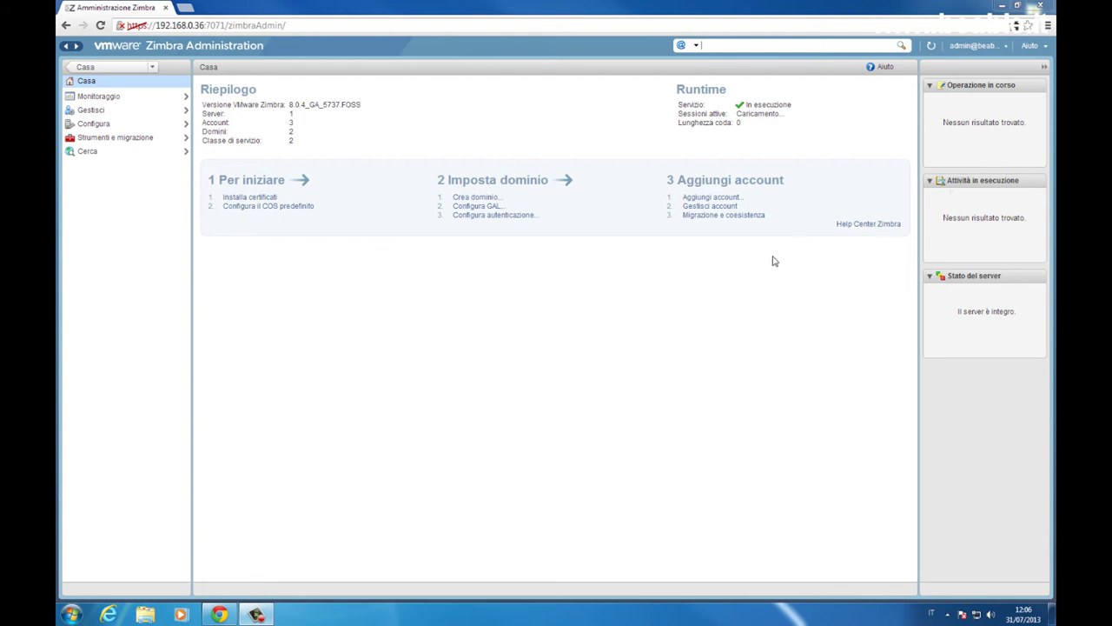
left_click(717, 199)
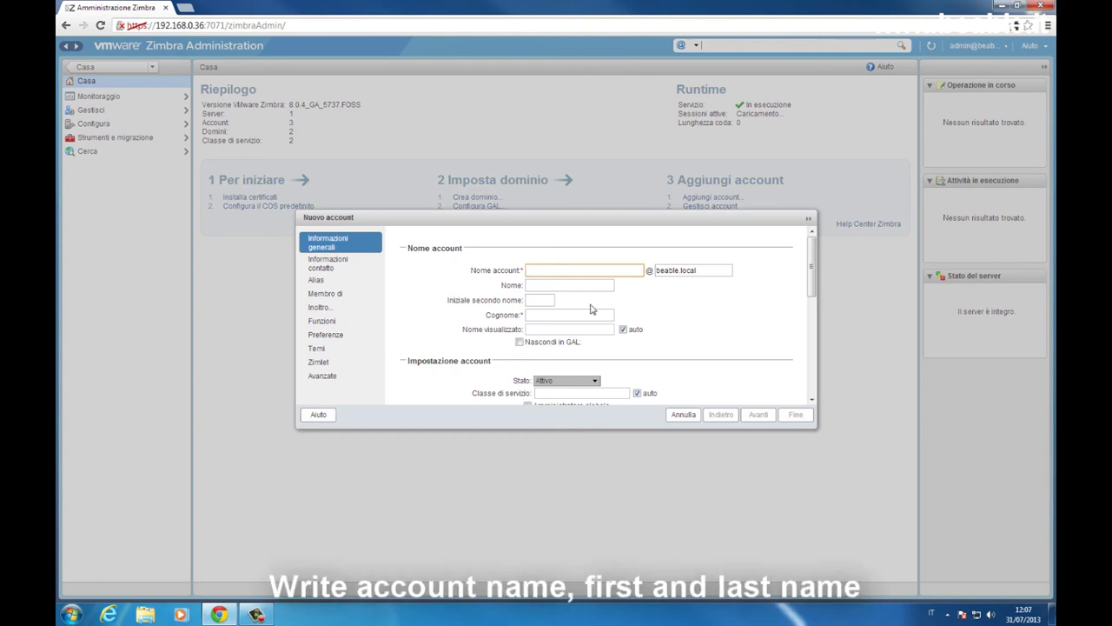
Step: Fill in the new account's name and last name so the display name auto-fills
type("beable")
key("Tab")
left_click(534, 313)
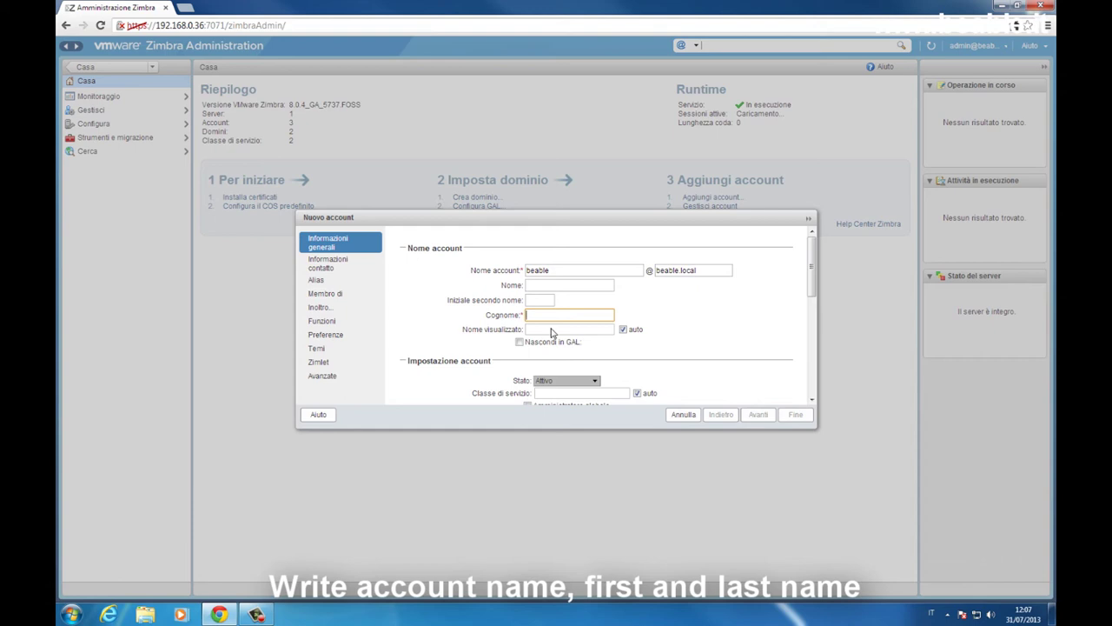
type("Beable")
left_click(814, 400)
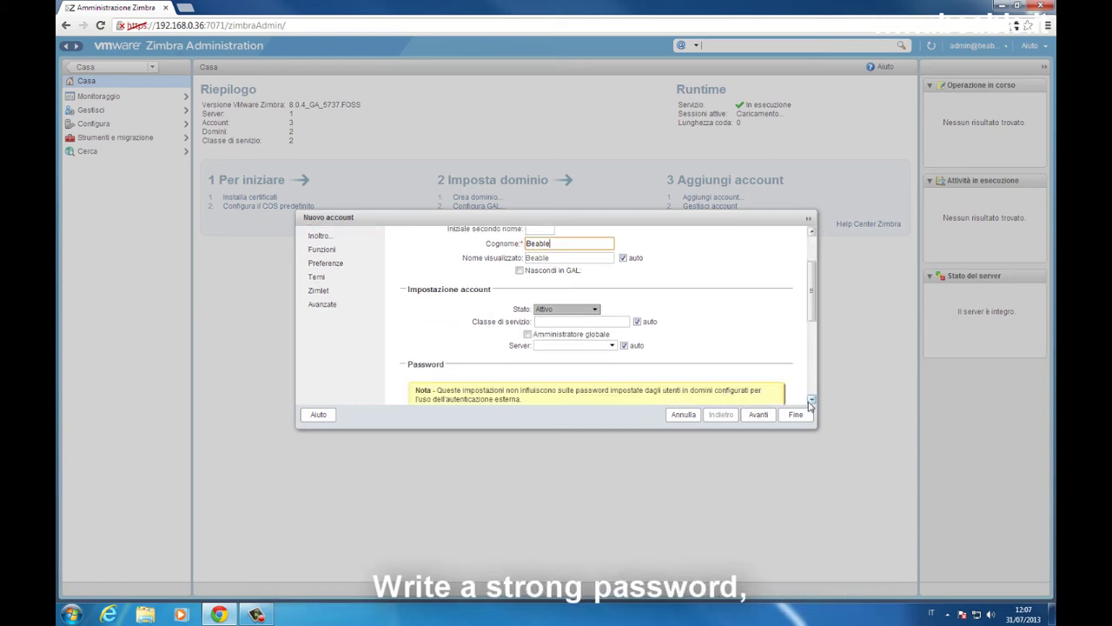
Step: Enter the account password in both Password and Conferma password fields
left_click(813, 399)
left_click(813, 400)
left_click(555, 324)
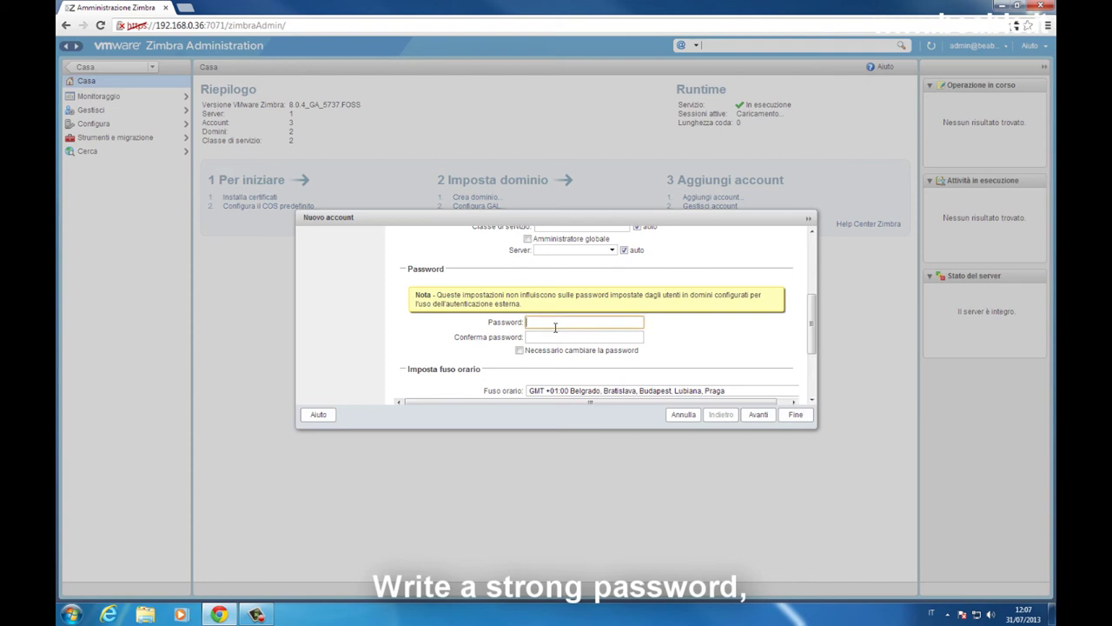
type("••••••")
key("Tab")
type("••••••")
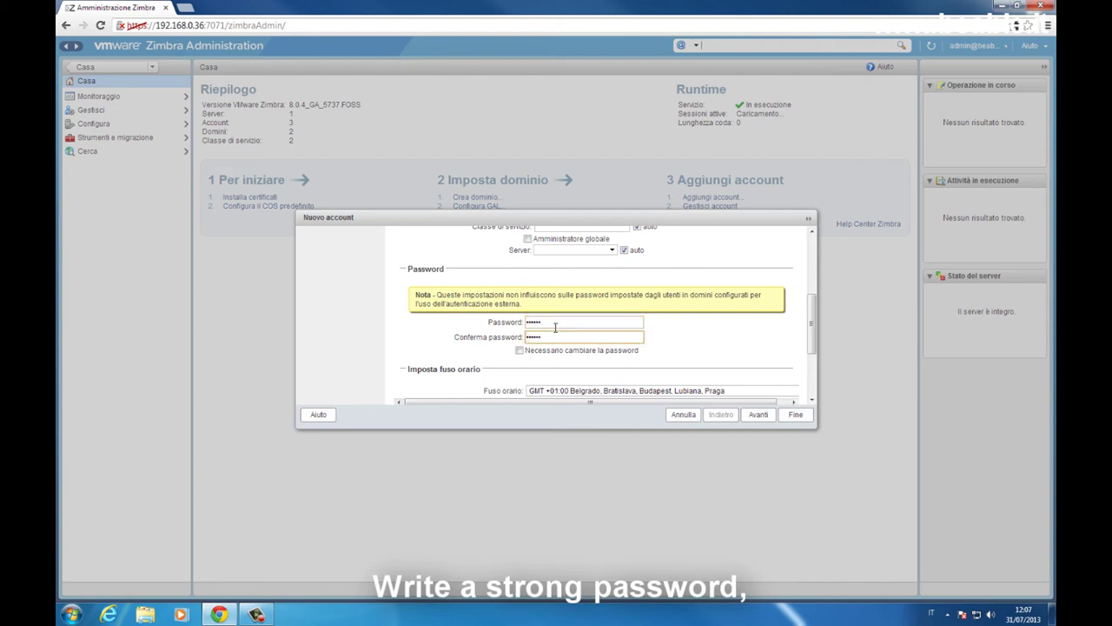
left_click(811, 401)
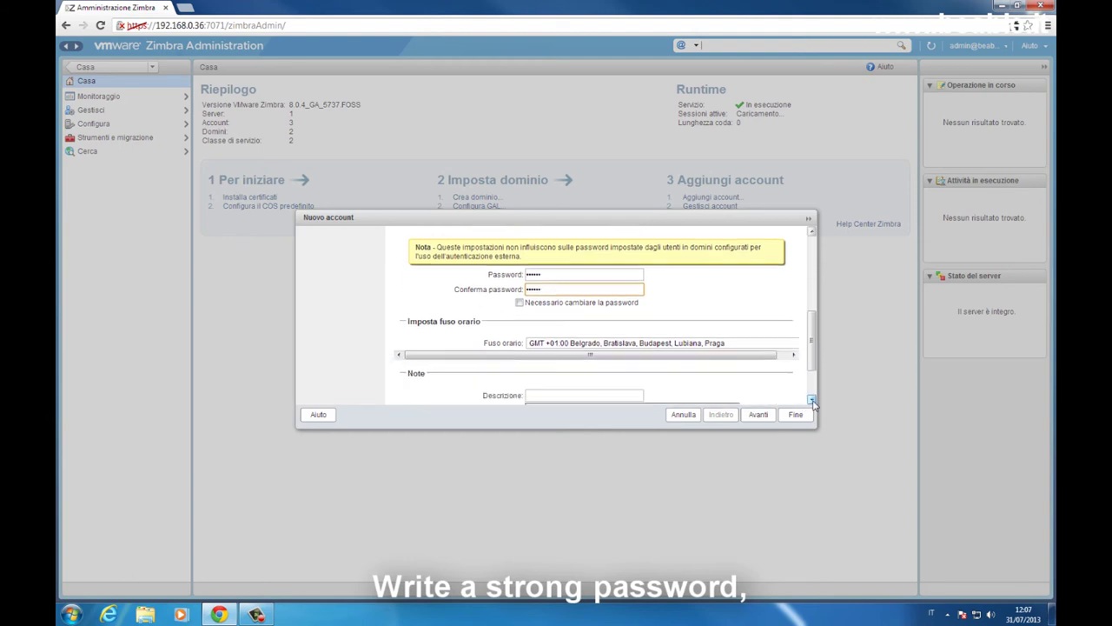
left_click(778, 348)
Step: Choose time zone GMT +01:00 Amsterdam, Berlino, Roma and step past Contatto, Alias, Membro di, Inoltro
scroll(764, 473, "down", 2)
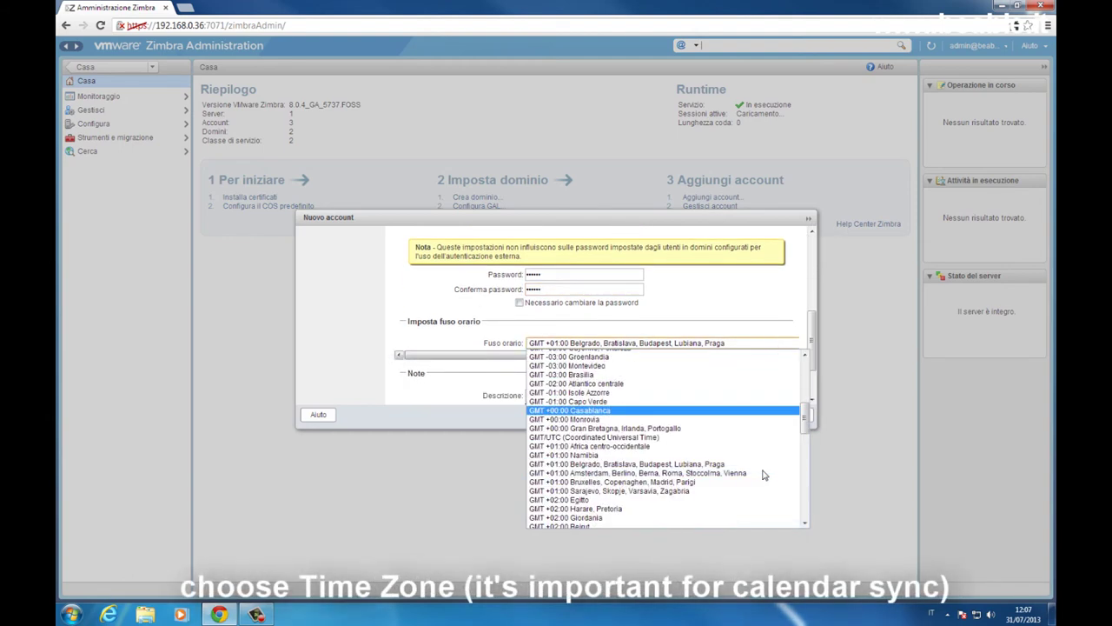
left_click(723, 472)
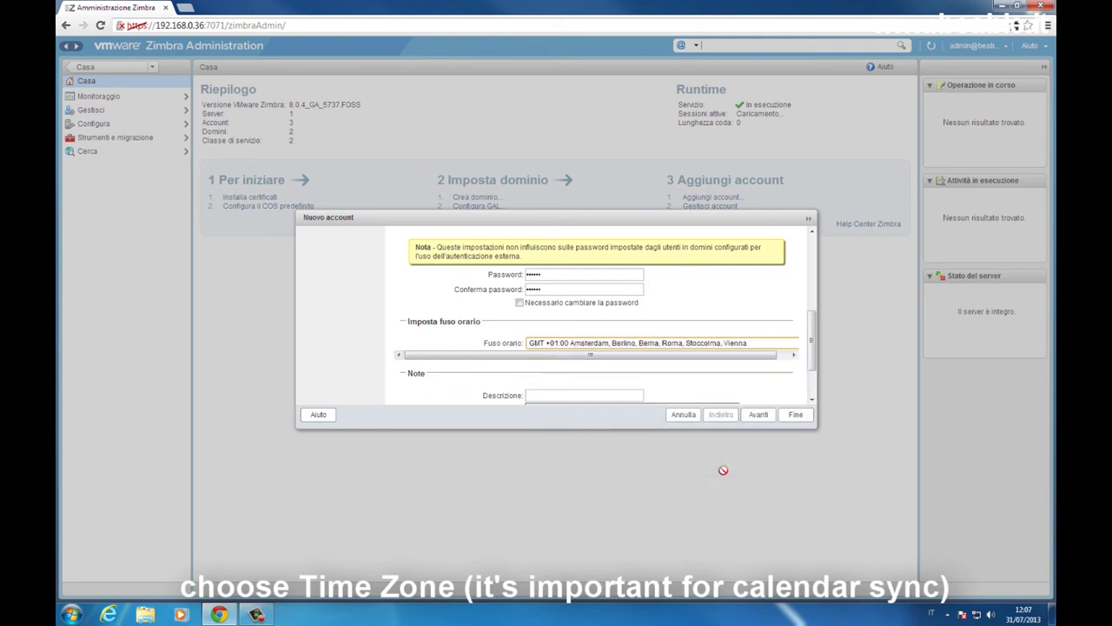
left_click_drag(812, 370, 813, 388)
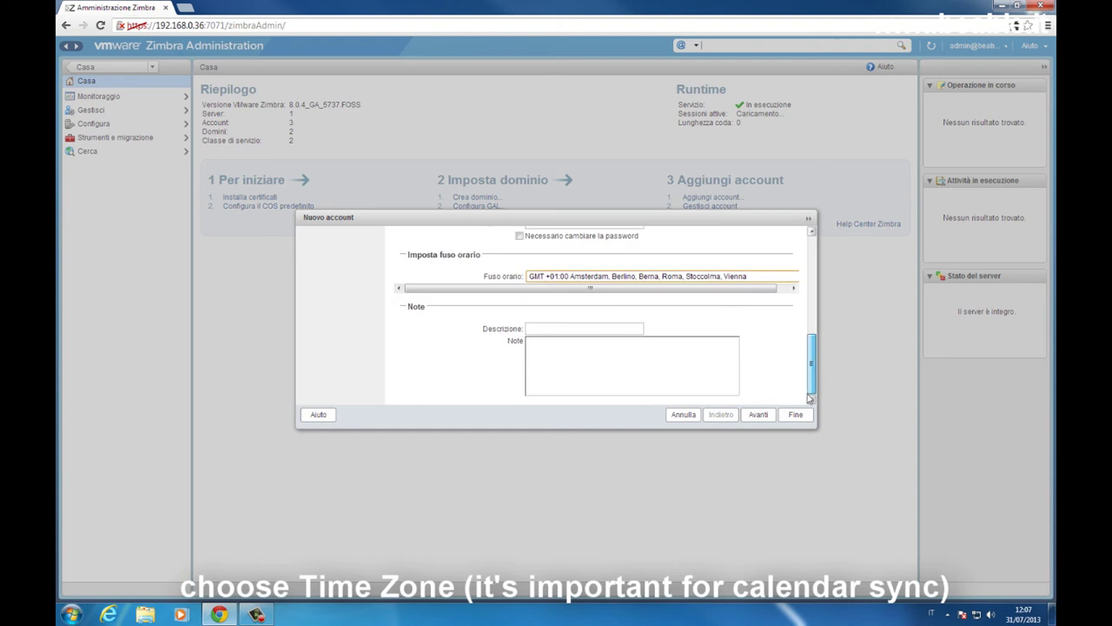
left_click(759, 414)
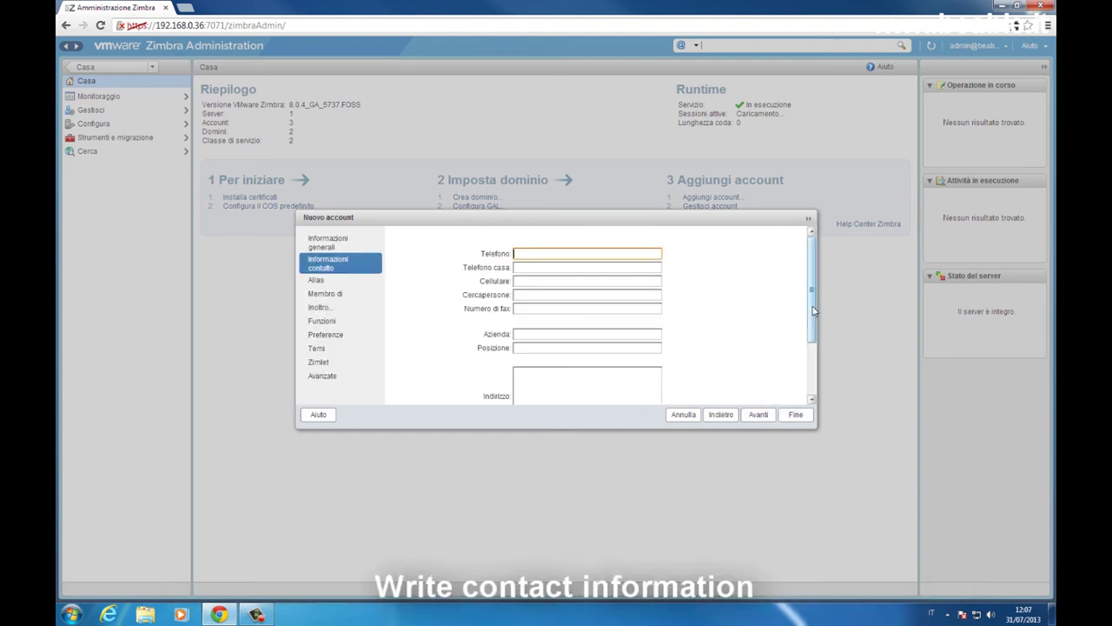
left_click_drag(814, 310, 815, 363)
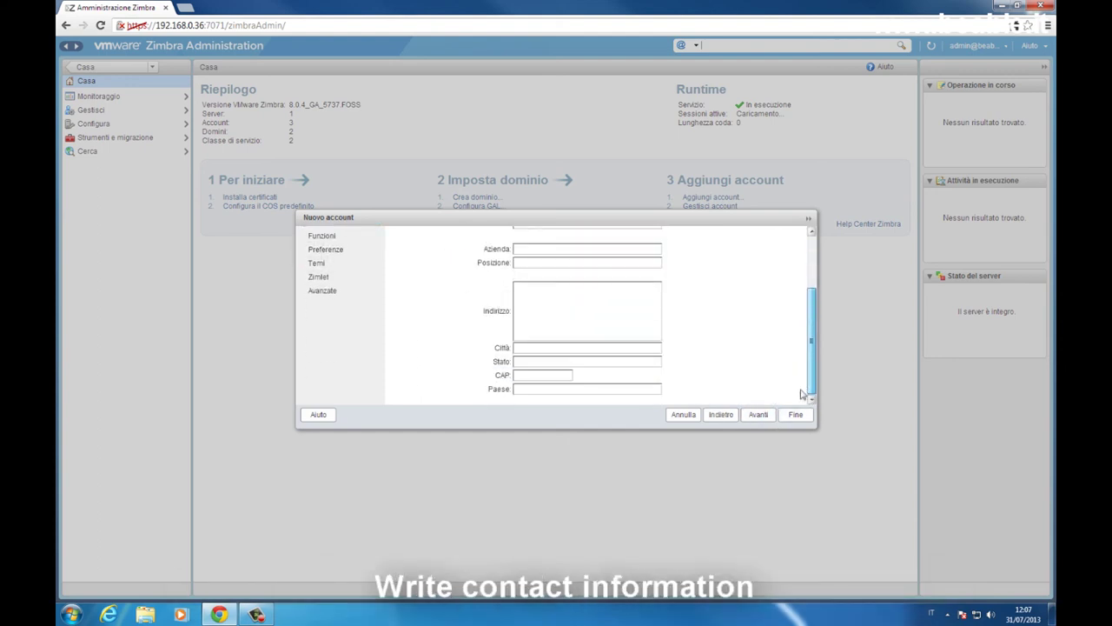
left_click(759, 414)
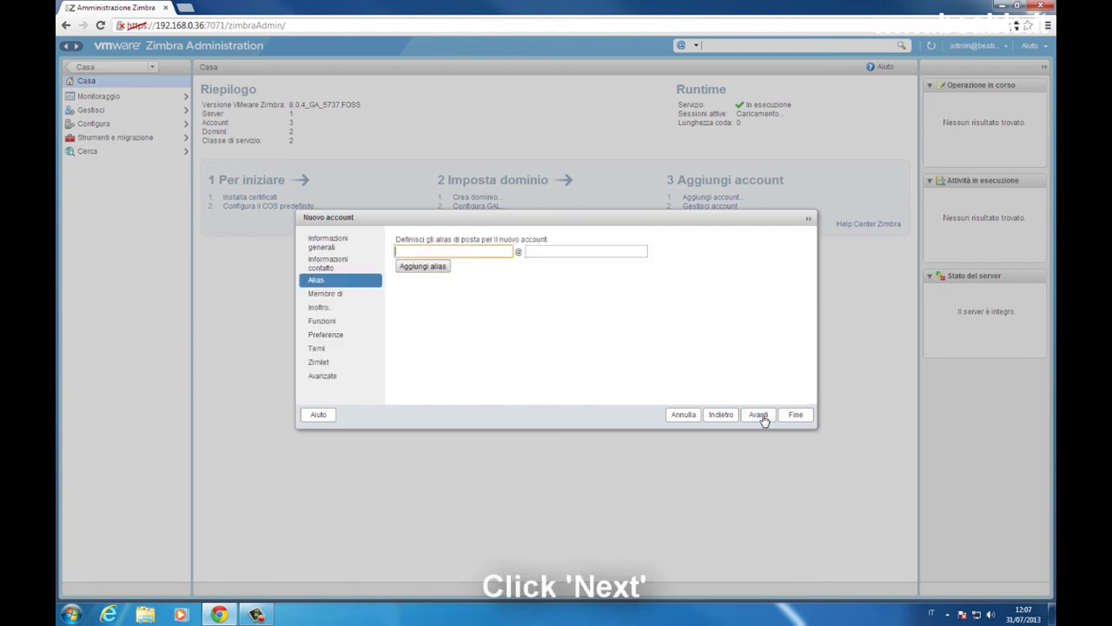
left_click(760, 416)
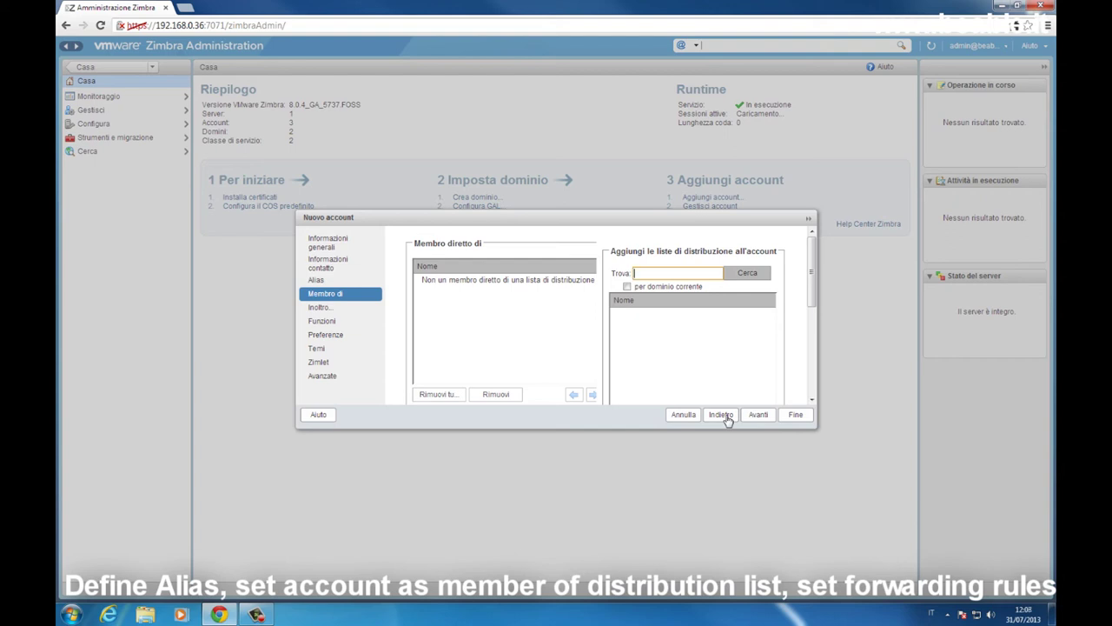
left_click(758, 416)
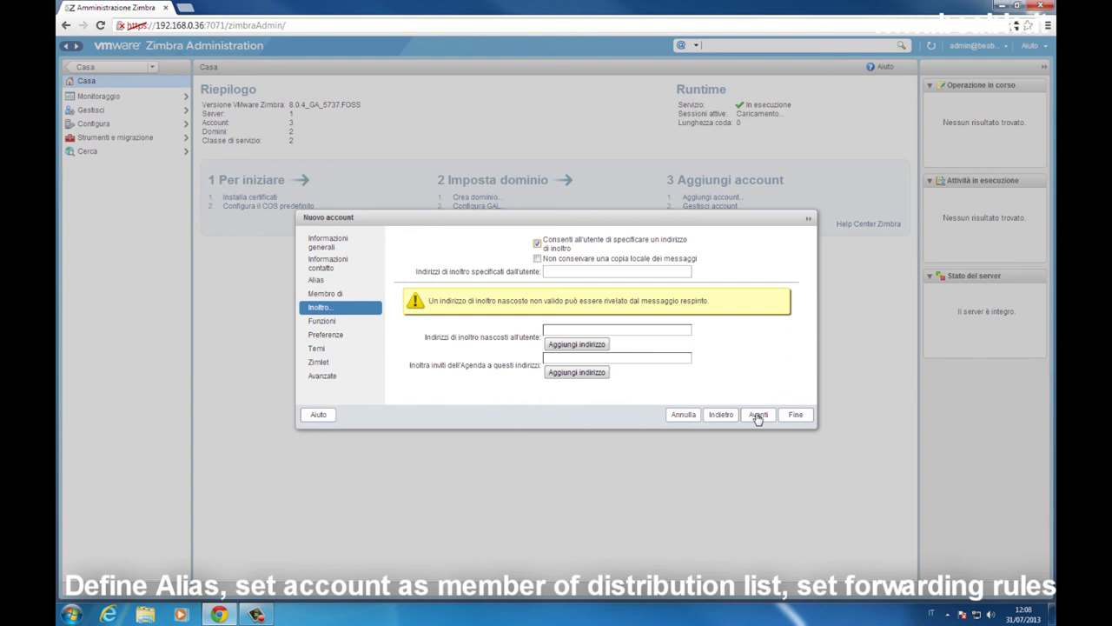
left_click(758, 416)
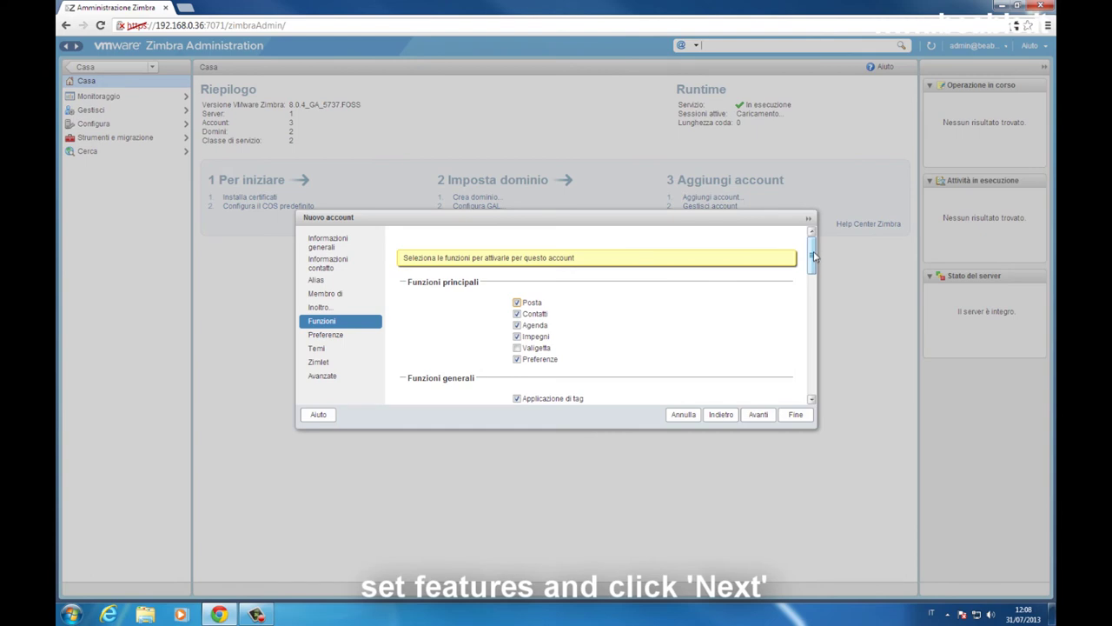
Step: Toggle the Valigetta feature off and back on for the new account
left_click(517, 348)
left_click(517, 348)
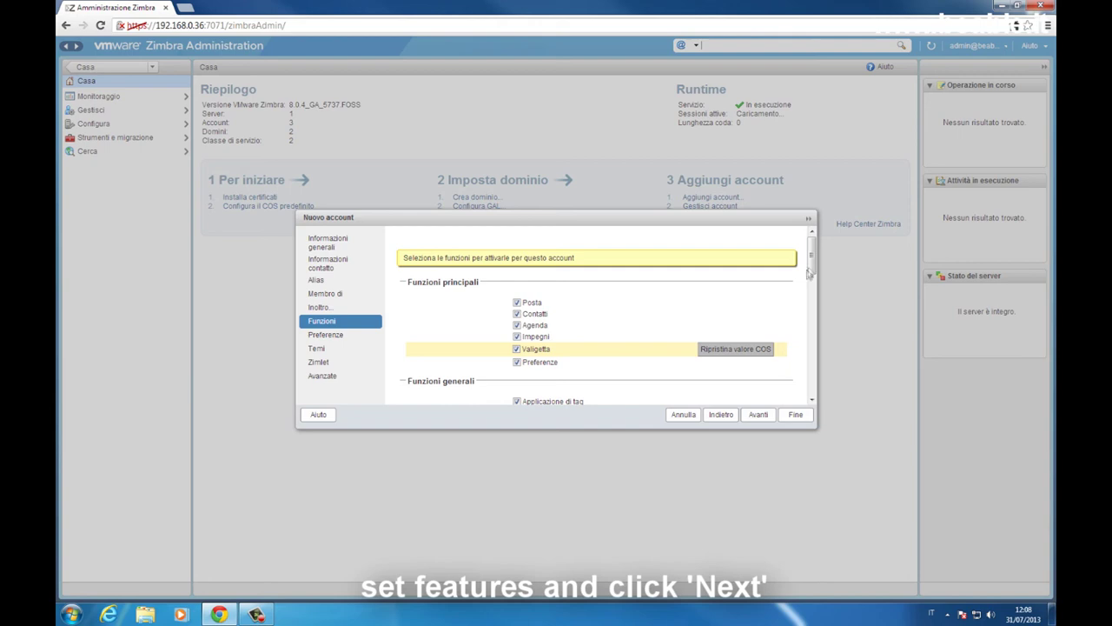
mouse_move(812, 266)
left_mouse_down()
mouse_move(810, 382)
mouse_move(802, 260)
left_mouse_up()
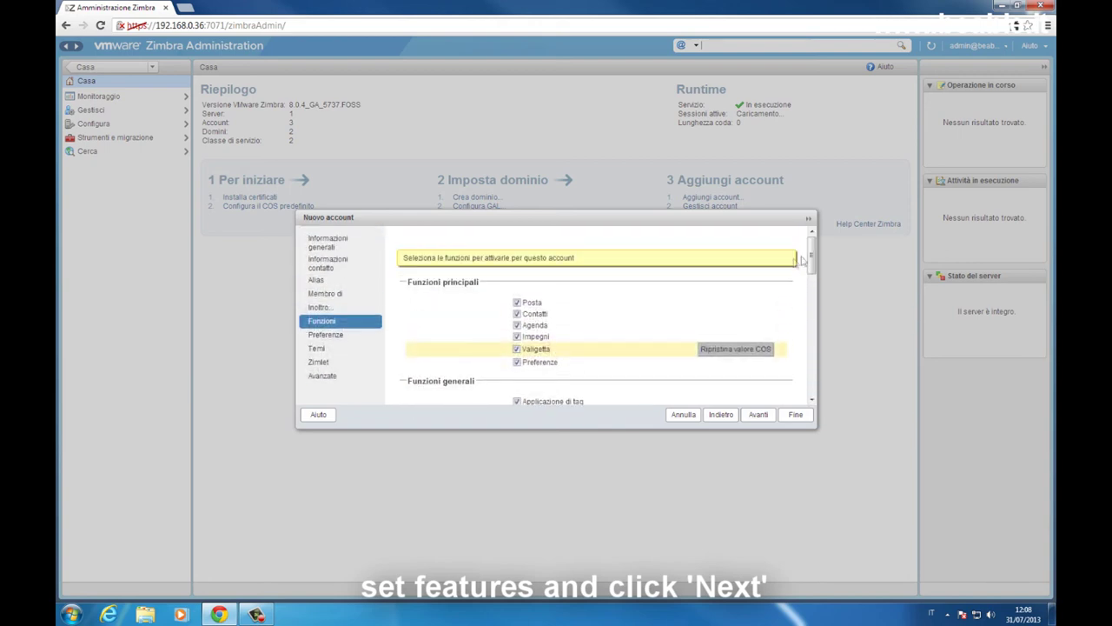
Step: Advance through Preferenze, Temi and Zimlet to Avanzate, showing 30-day trash and spam retention
left_click(758, 415)
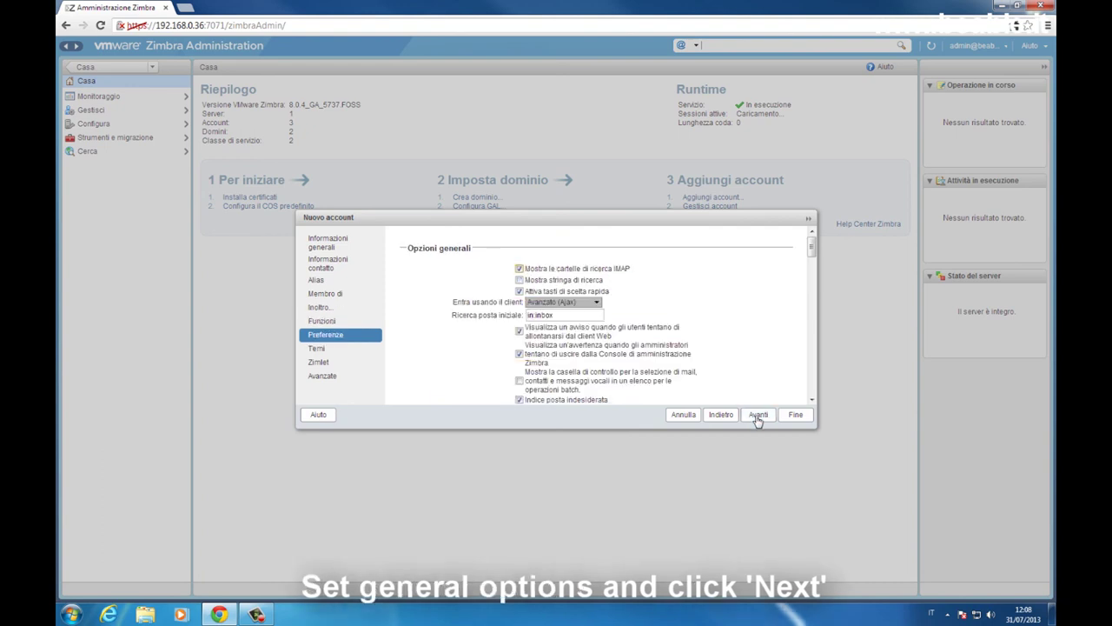
left_click(758, 416)
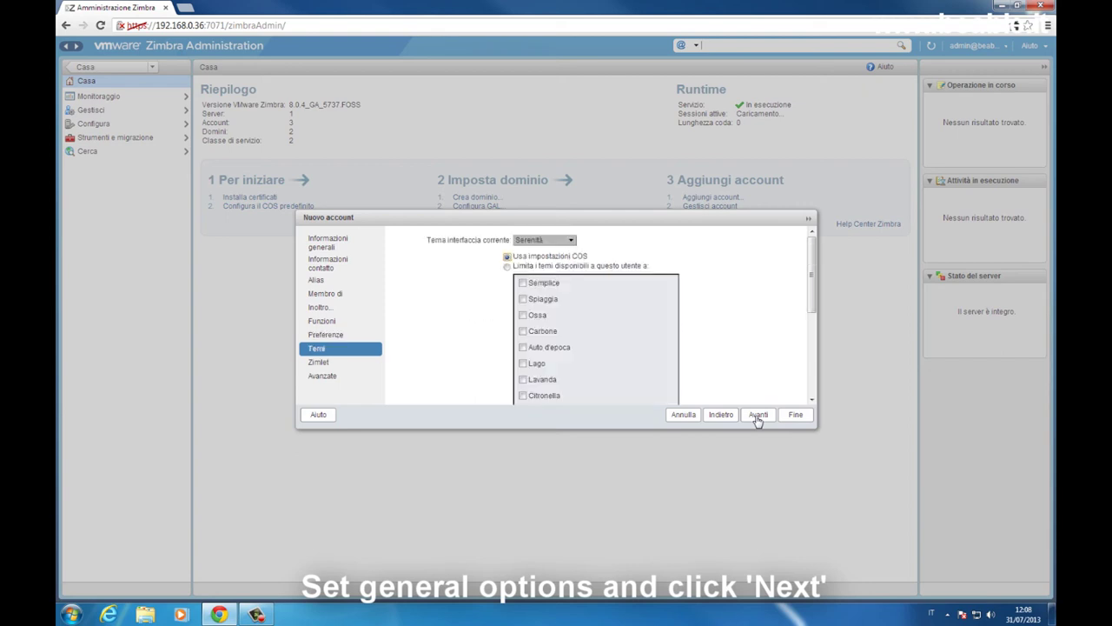
left_click(758, 416)
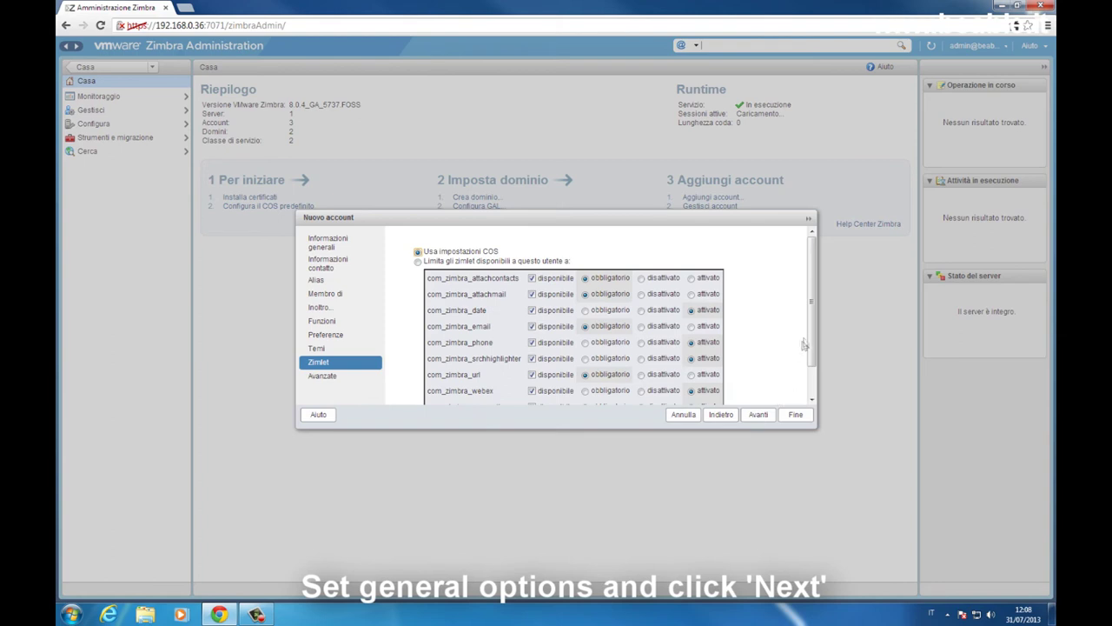
left_click_drag(809, 331, 806, 299)
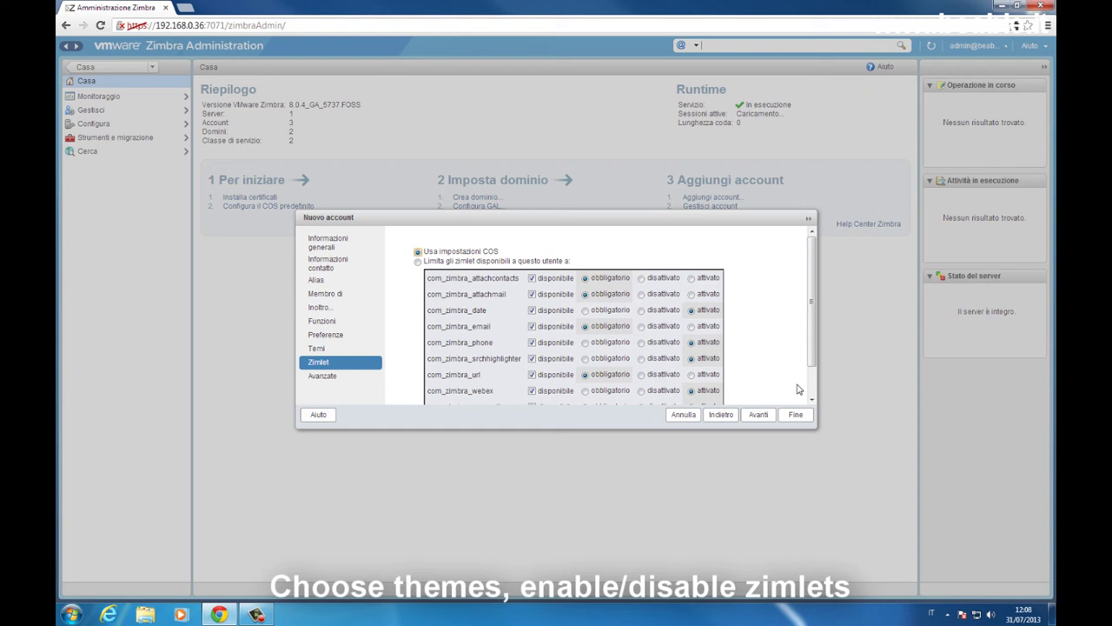
left_click(759, 414)
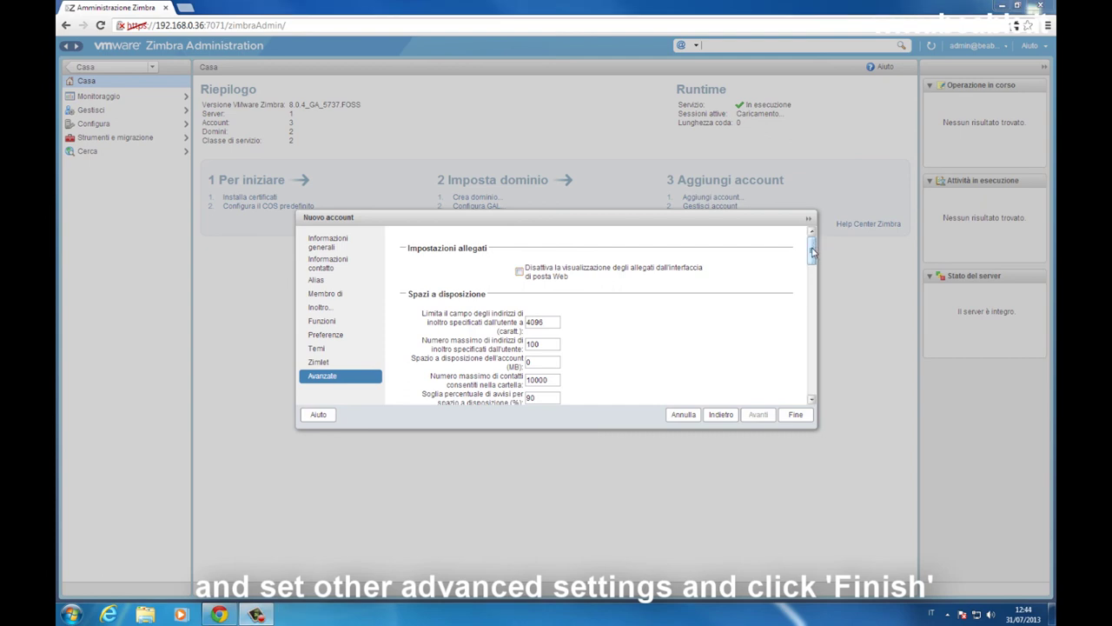
left_click_drag(812, 252, 813, 377)
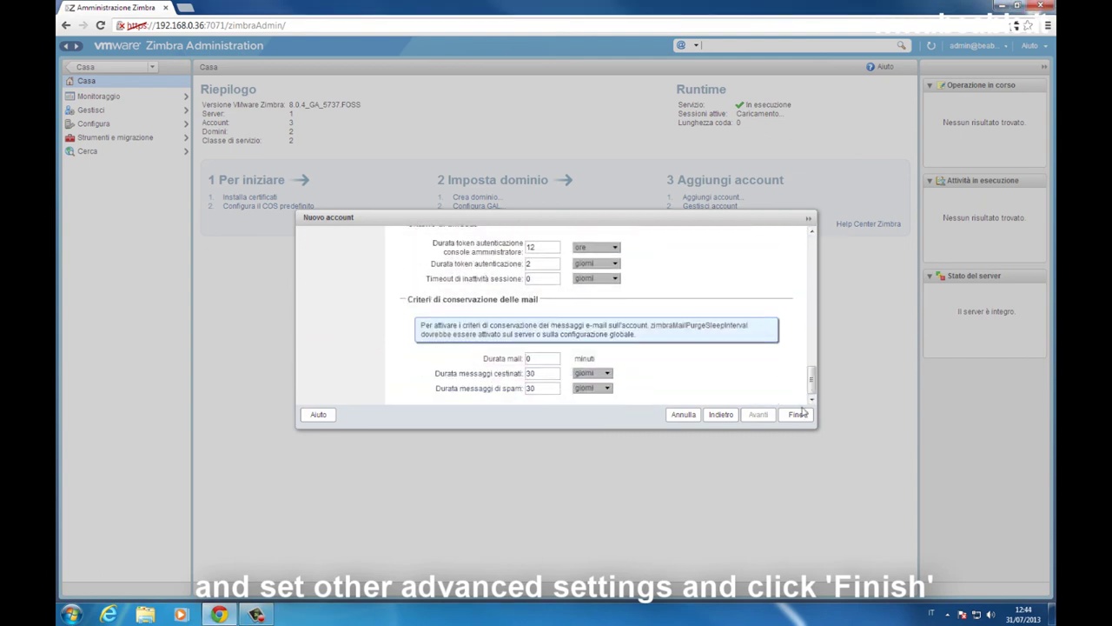
Step: Finish the new account wizard and select the new account in Gestisci account
left_click(796, 414)
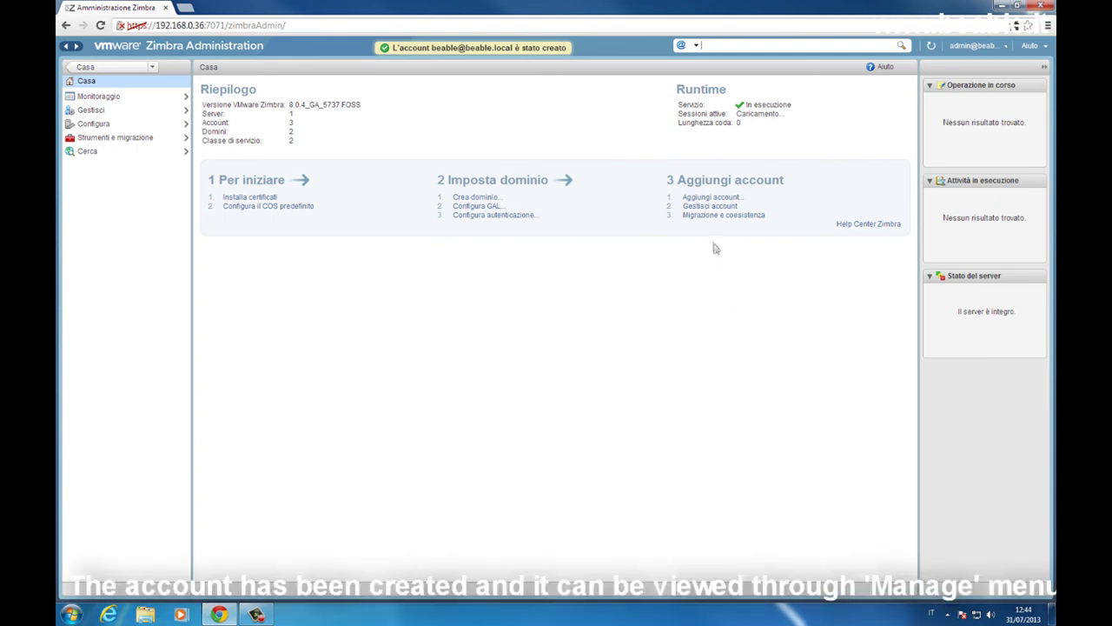
left_click(708, 208)
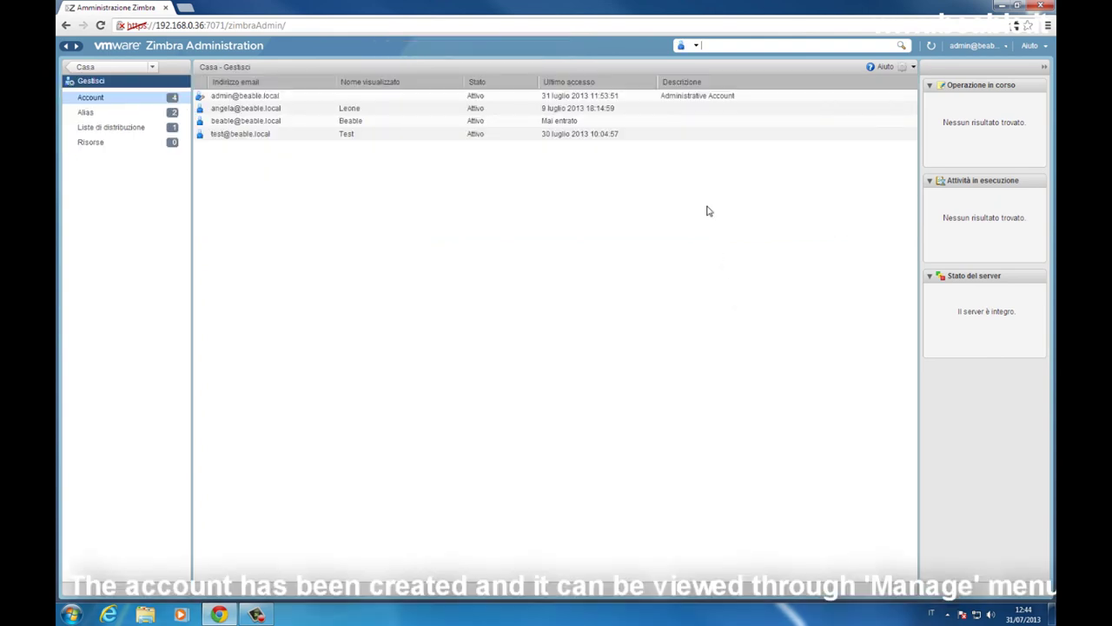
left_click(300, 122)
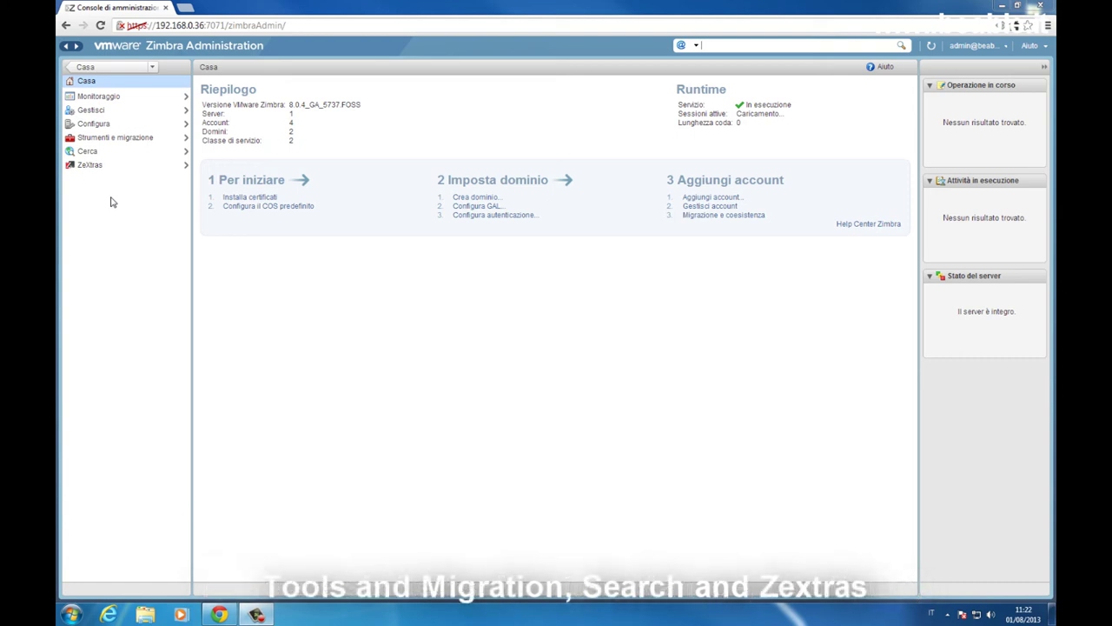
left_click(149, 99)
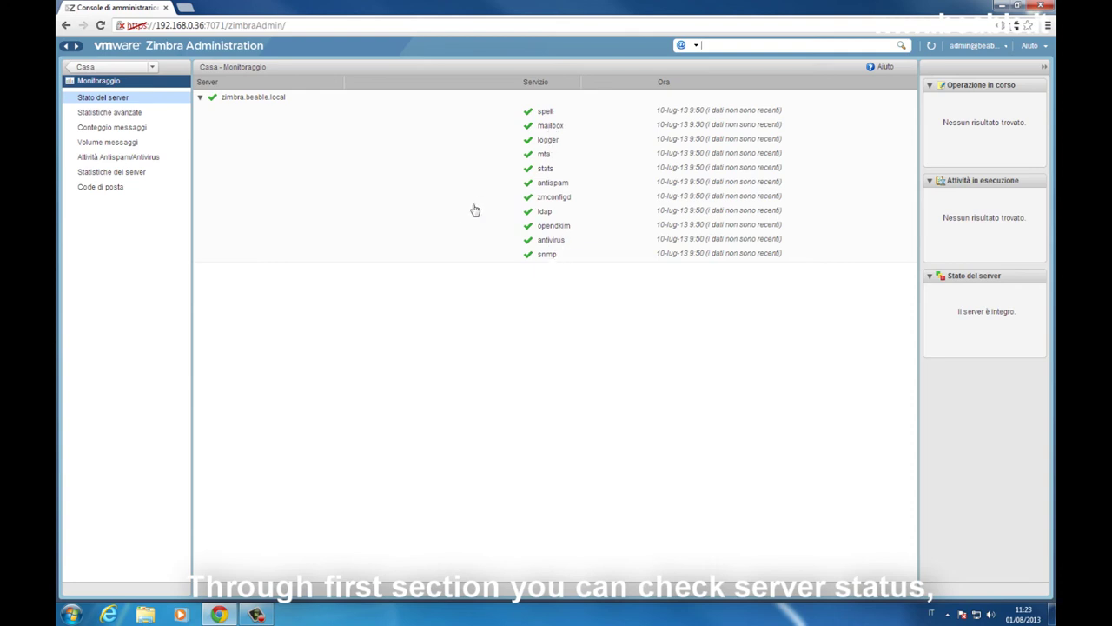
left_click(126, 114)
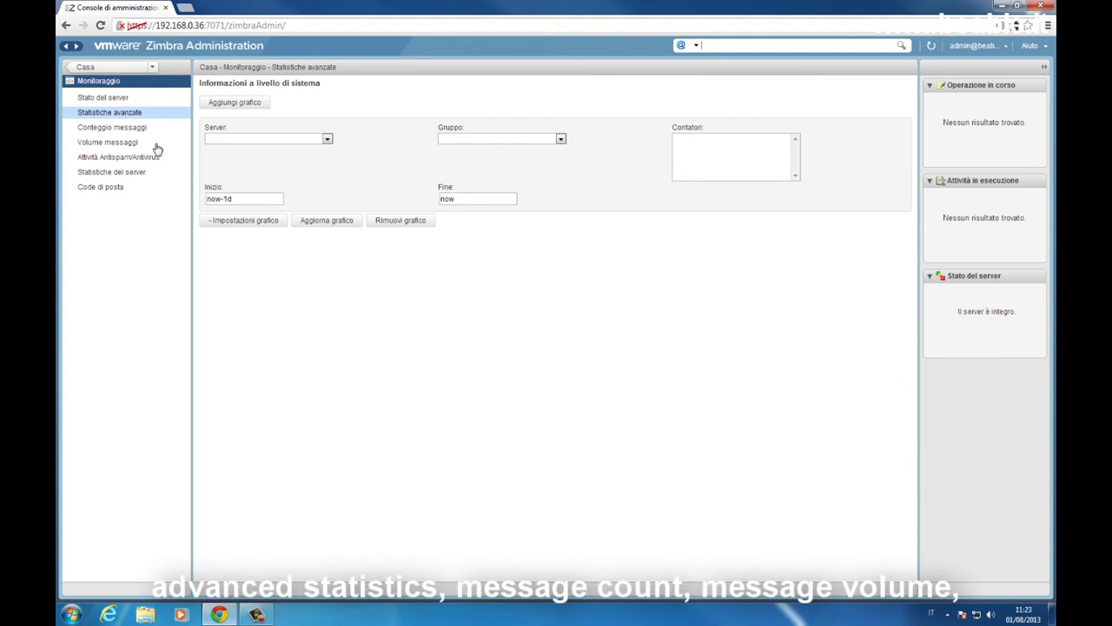
left_click(150, 133)
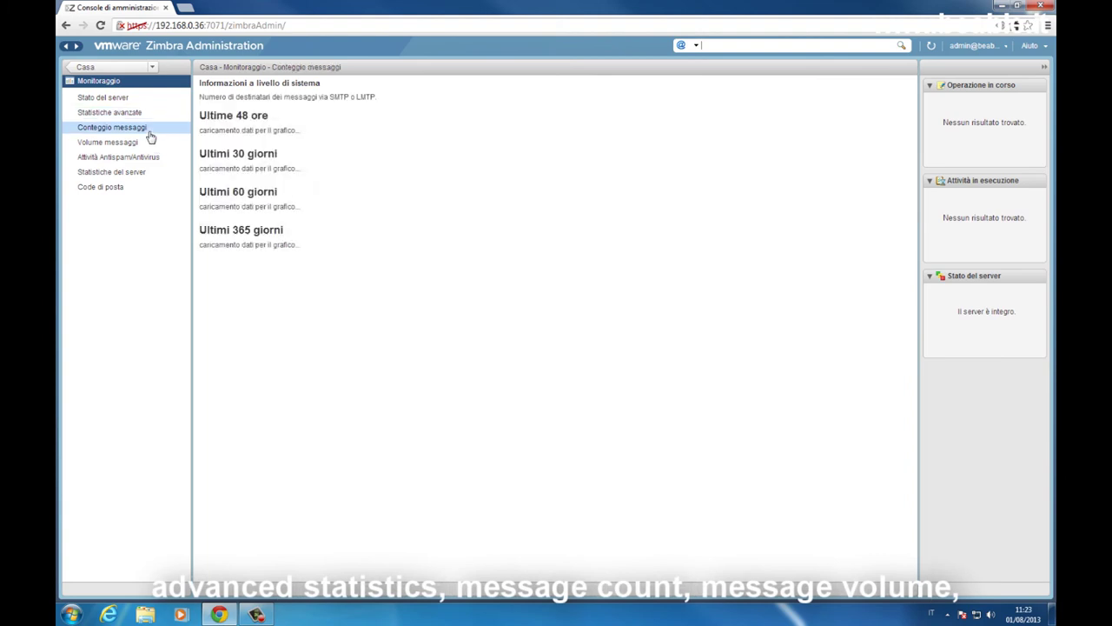
left_click(148, 145)
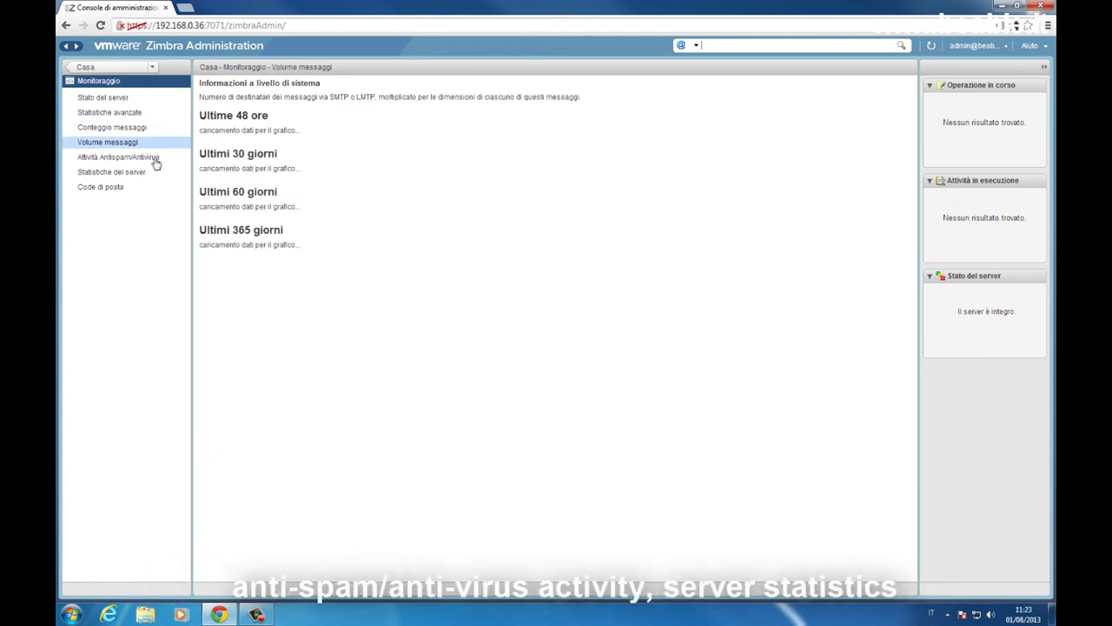
left_click(155, 165)
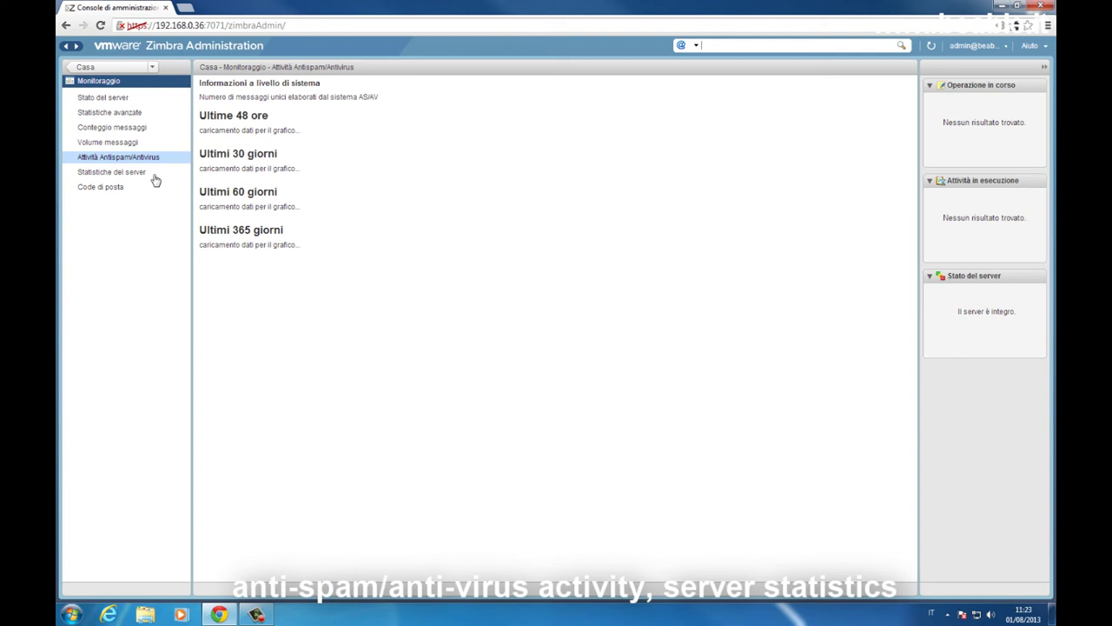
left_click(139, 172)
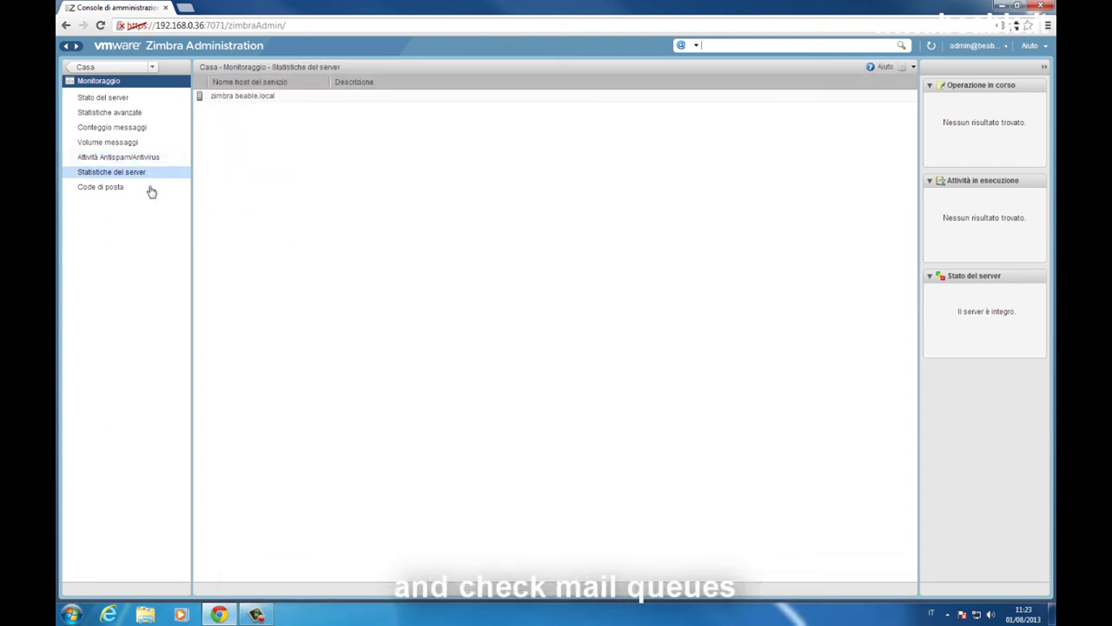
left_click(146, 191)
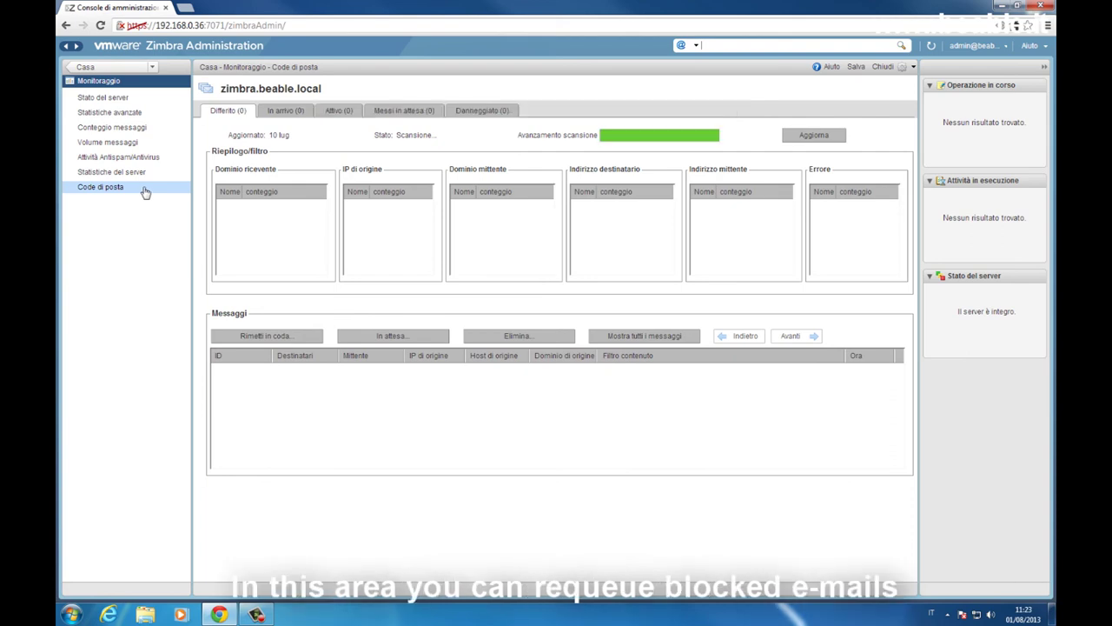
left_click(111, 71)
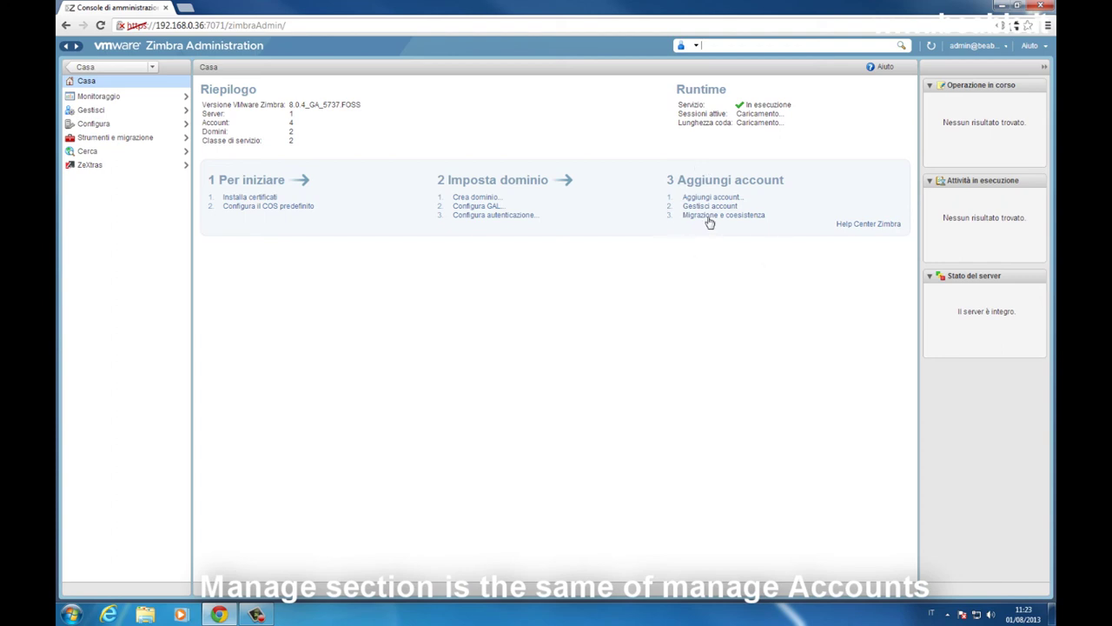
left_click(106, 112)
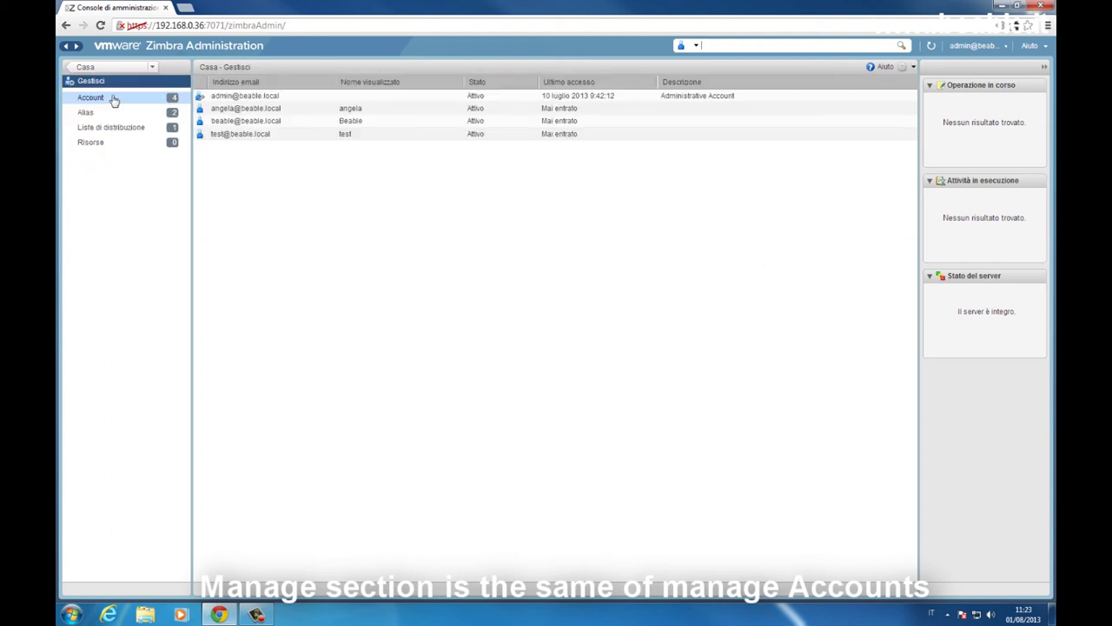
left_click(111, 113)
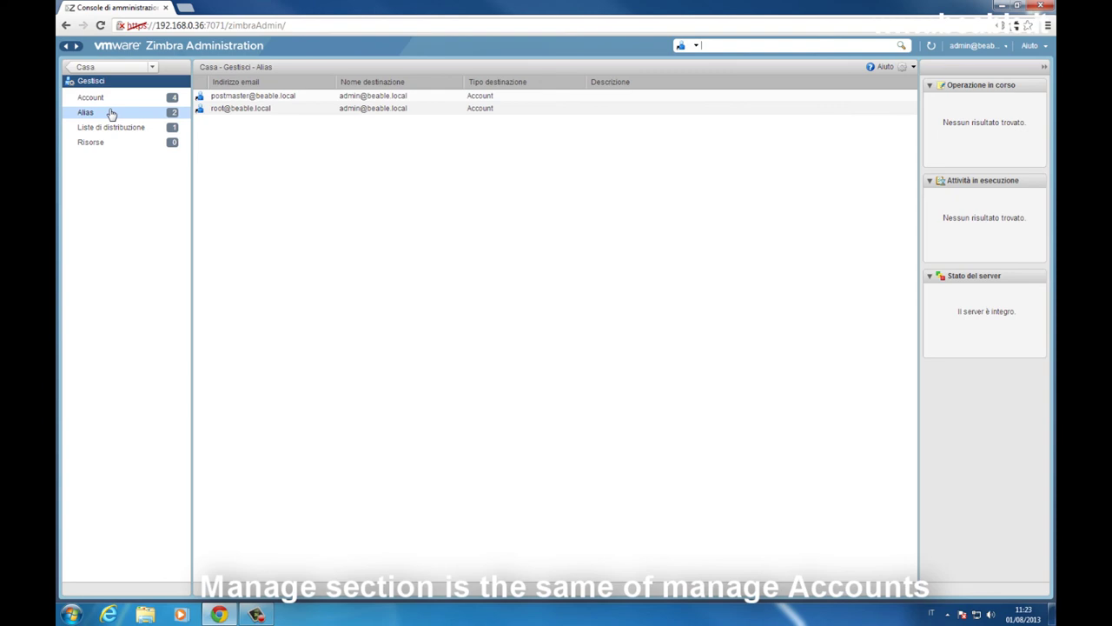
left_click(113, 130)
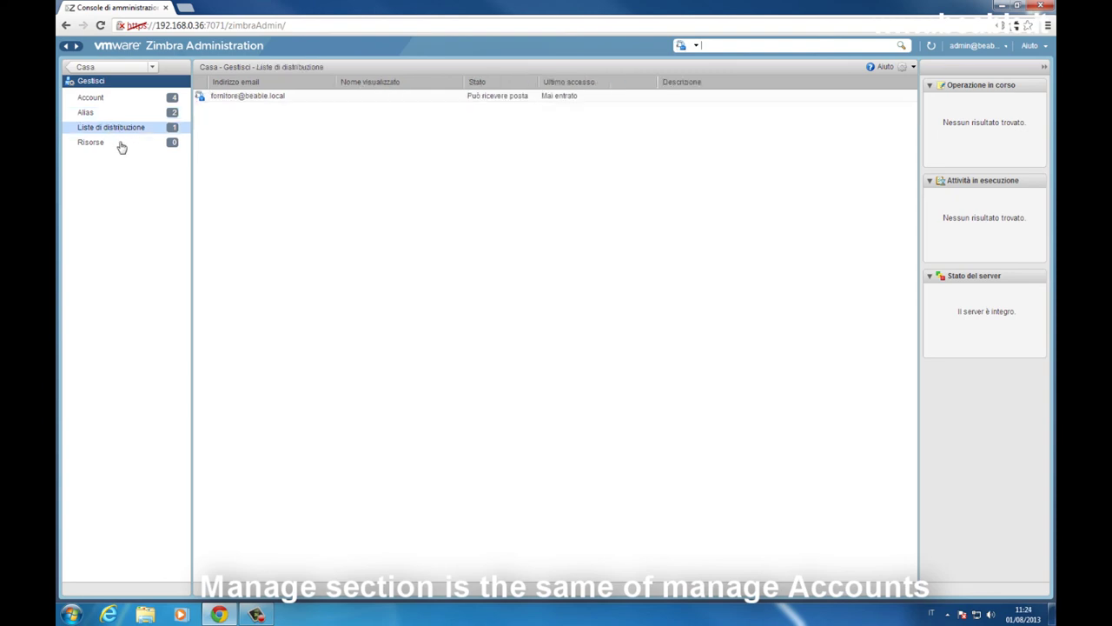
left_click(121, 145)
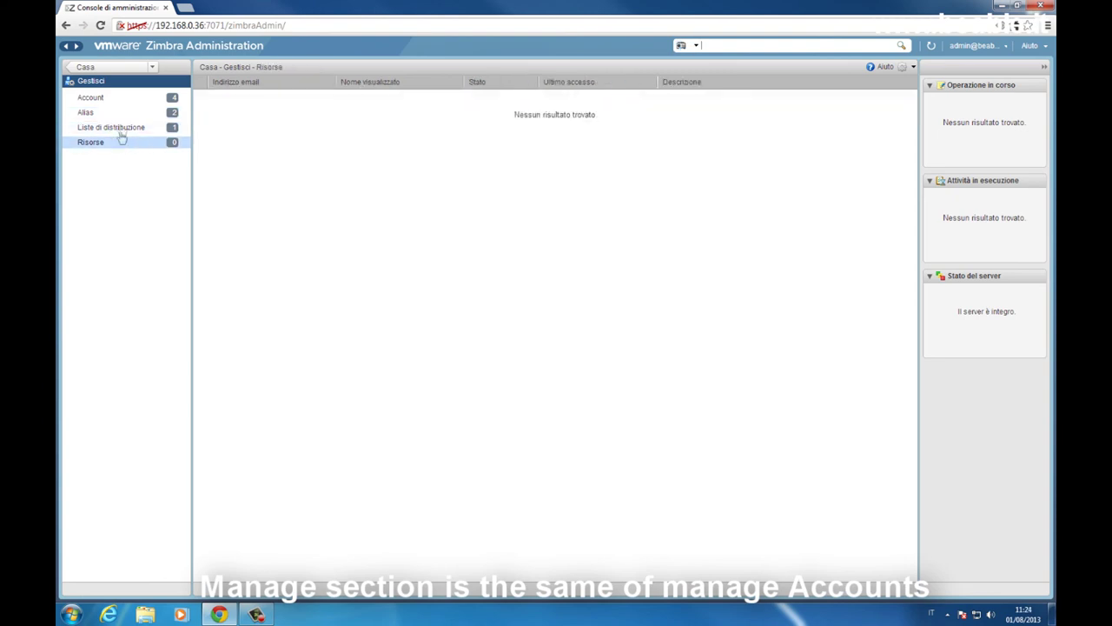
left_click(102, 73)
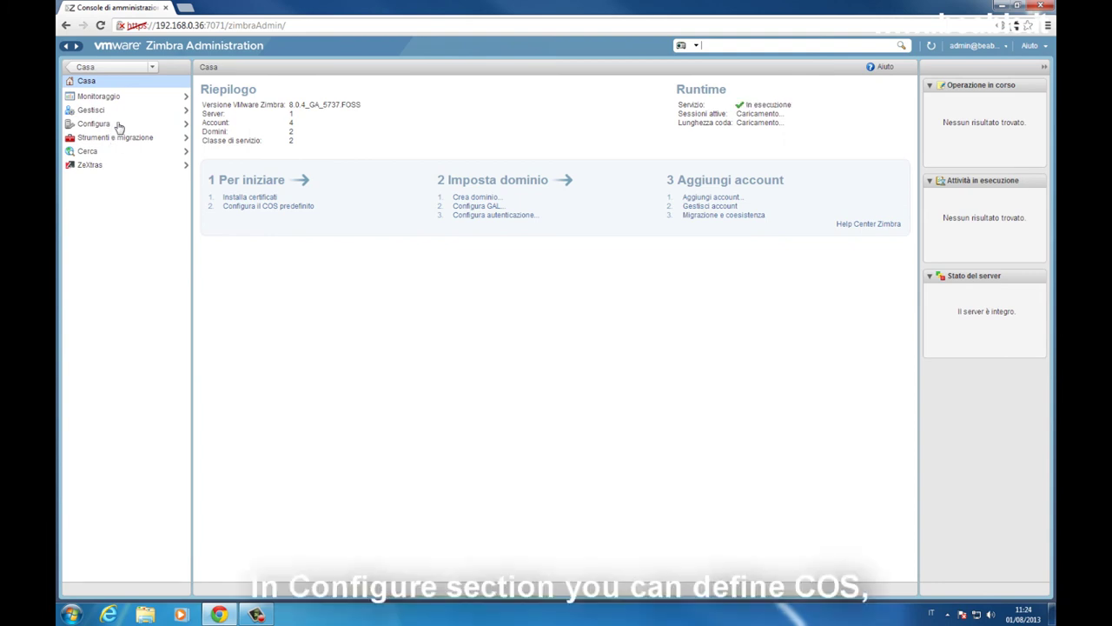
Step: Browse the classes of service and domains lists, checking the domain actions menu
left_click(95, 123)
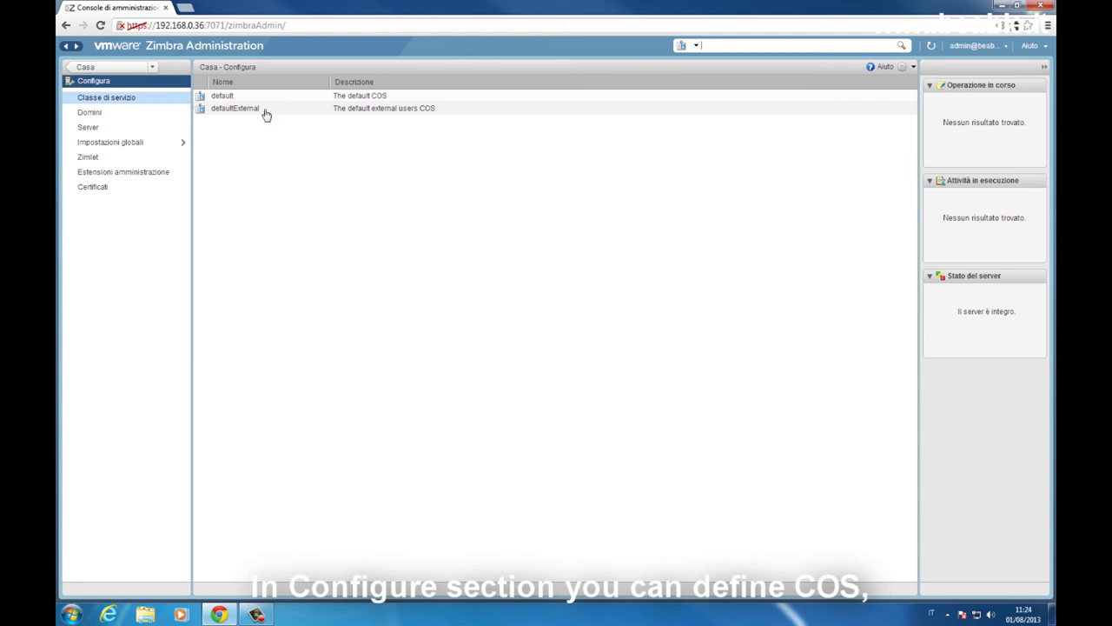
left_click(133, 116)
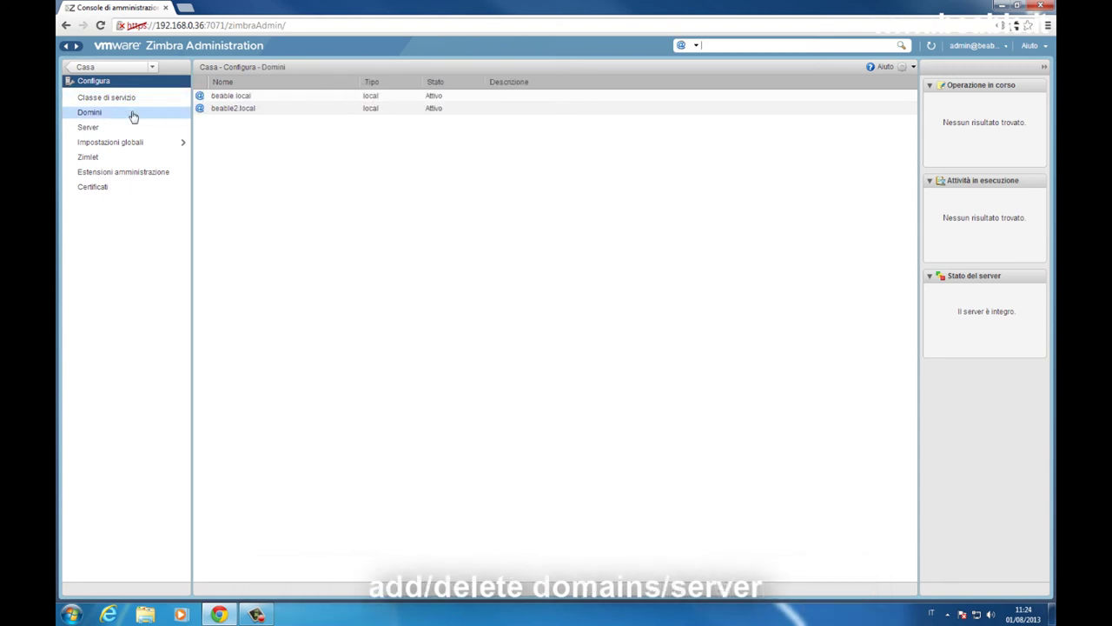
left_click(904, 69)
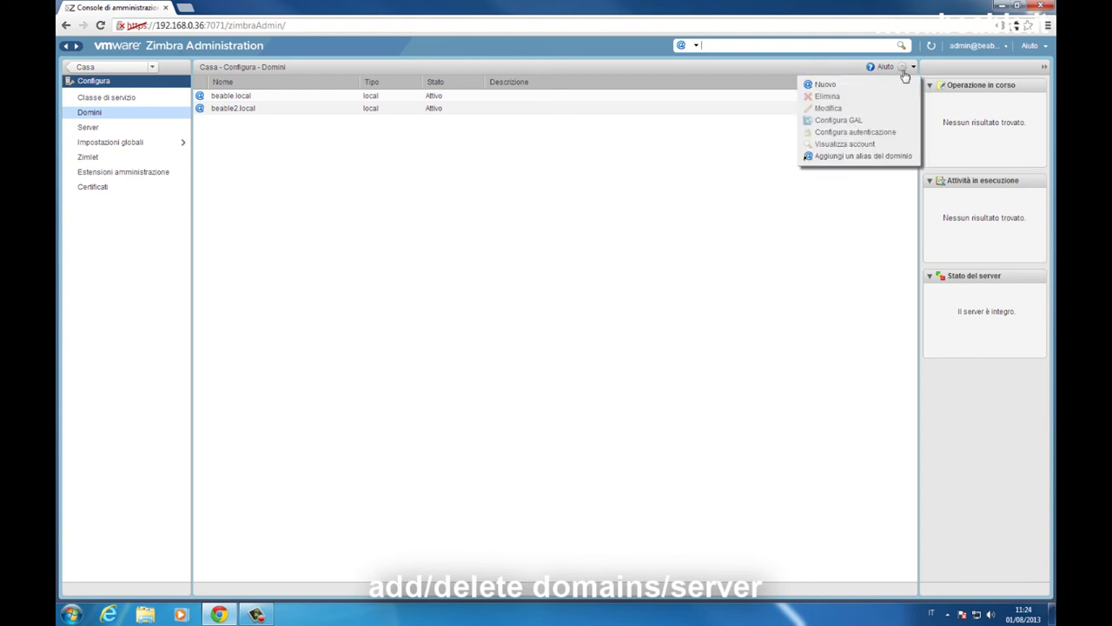
left_click(405, 204)
Step: List the servers, check their actions menu and select zimbra.beable.local
left_click(126, 130)
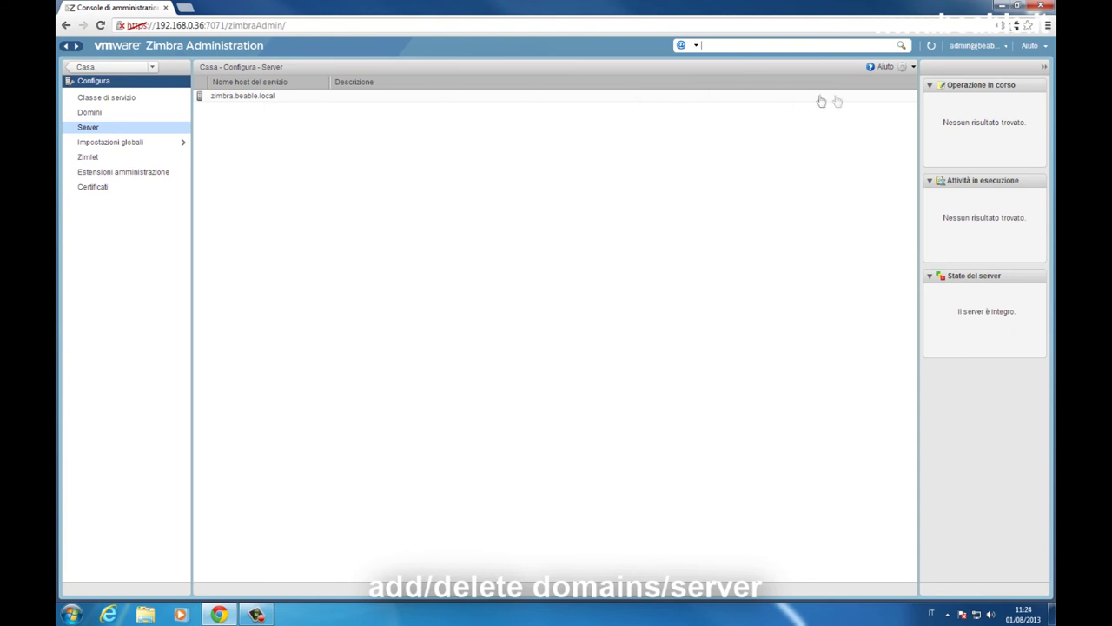
left_click(900, 69)
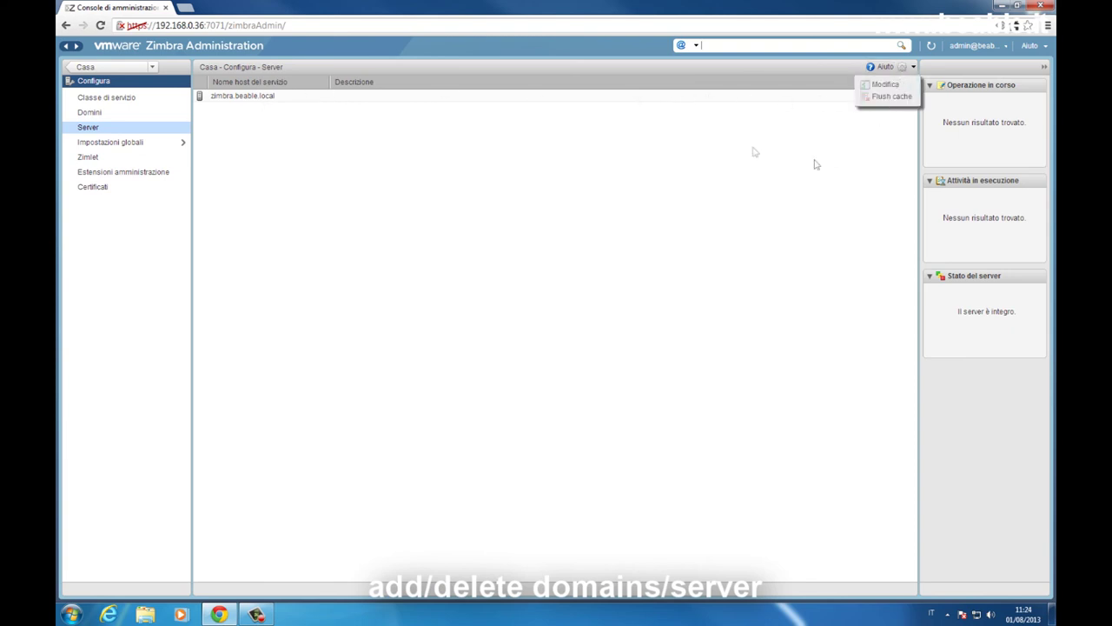
left_click(579, 98)
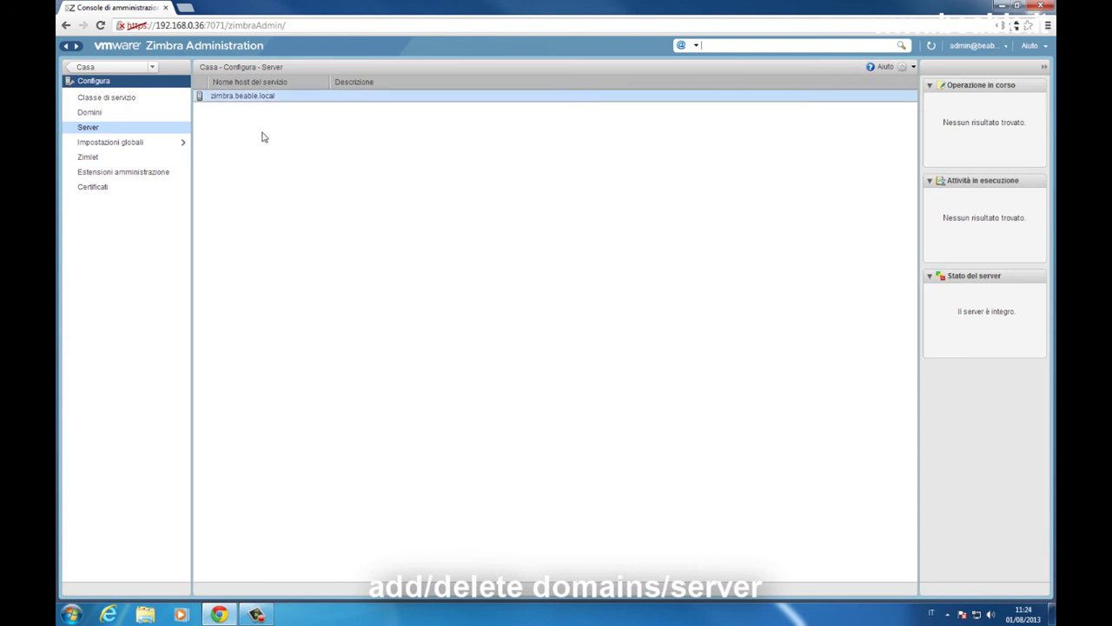
left_click(140, 144)
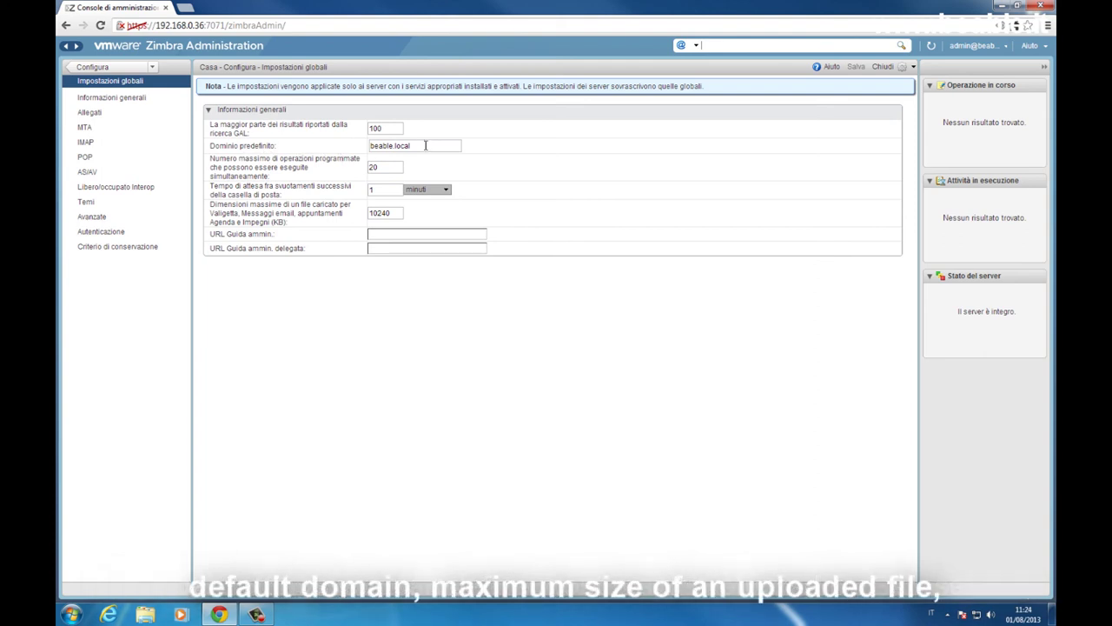
Step: Review the general global settings (10240 KB upload limit), then Attachments, MTA, IMAP and POP
left_click(398, 213)
left_click(91, 115)
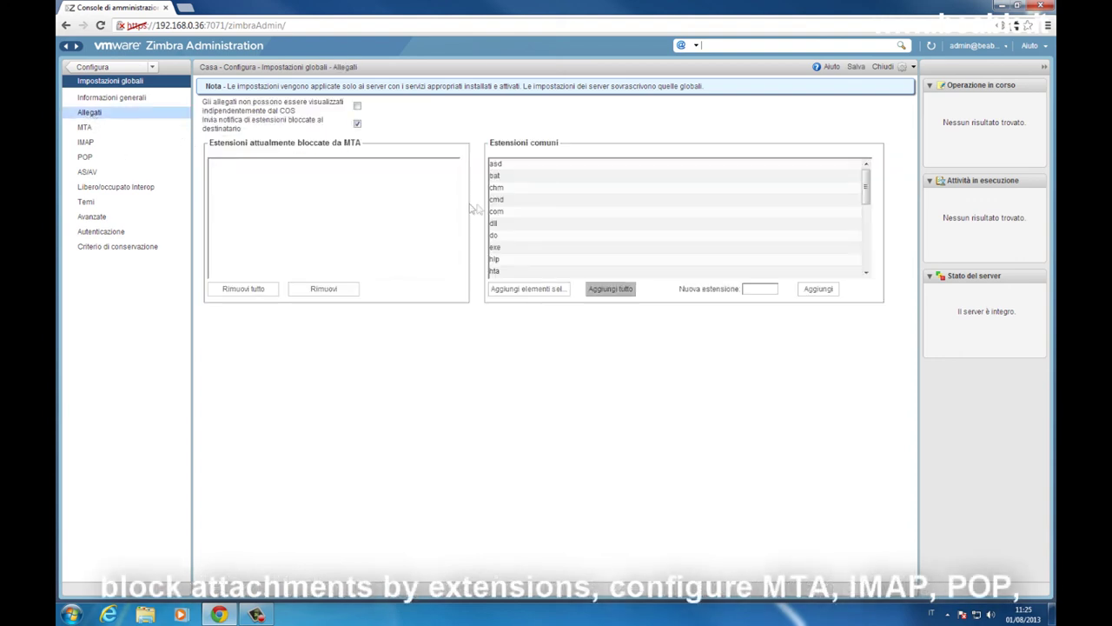
left_click(124, 131)
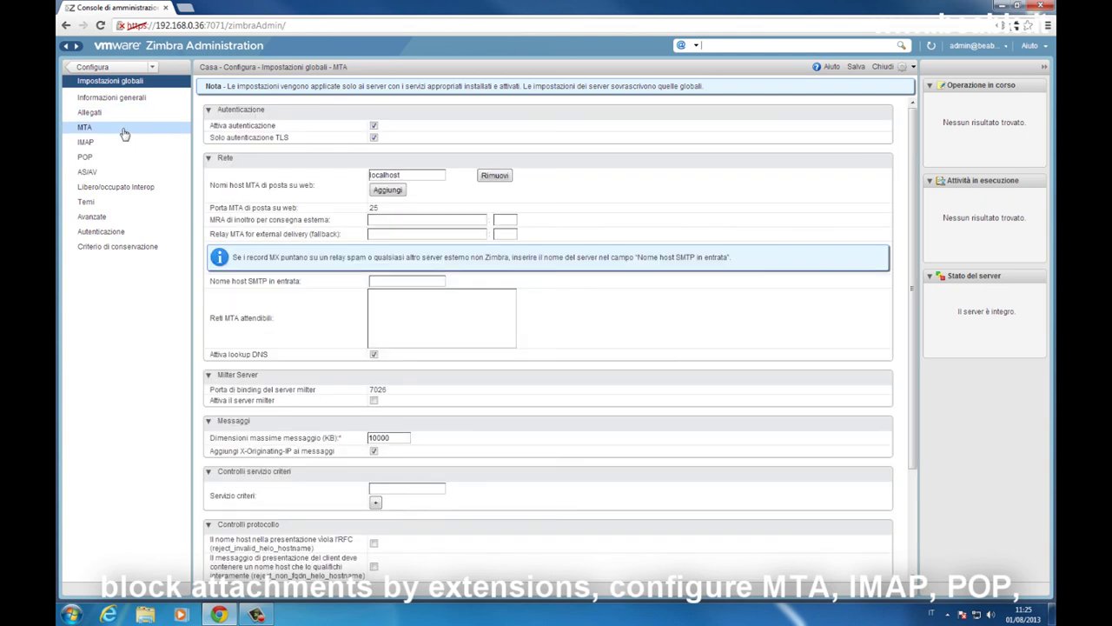
left_click(123, 145)
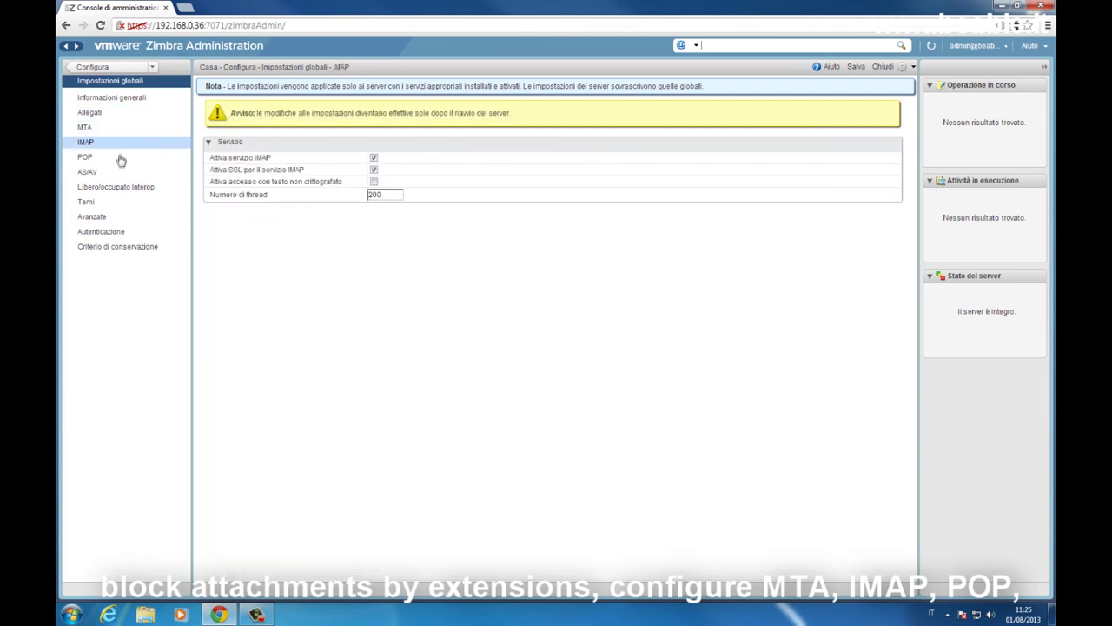
left_click(119, 164)
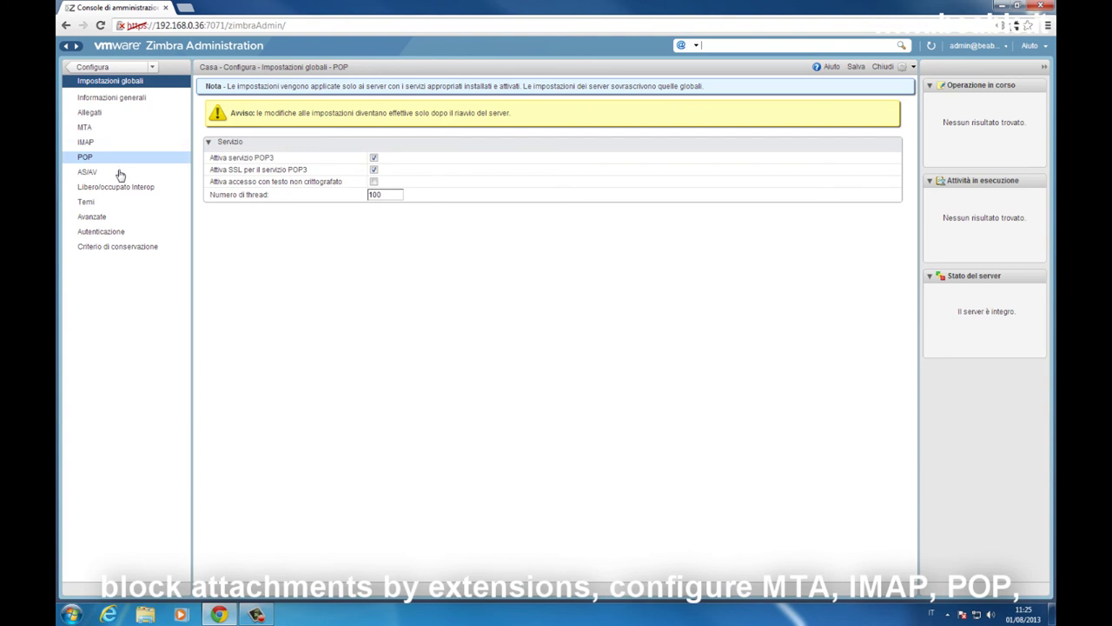
Step: Review the AS/AV, Interop, Themes, Advanced and retention policy global settings pages
left_click(120, 176)
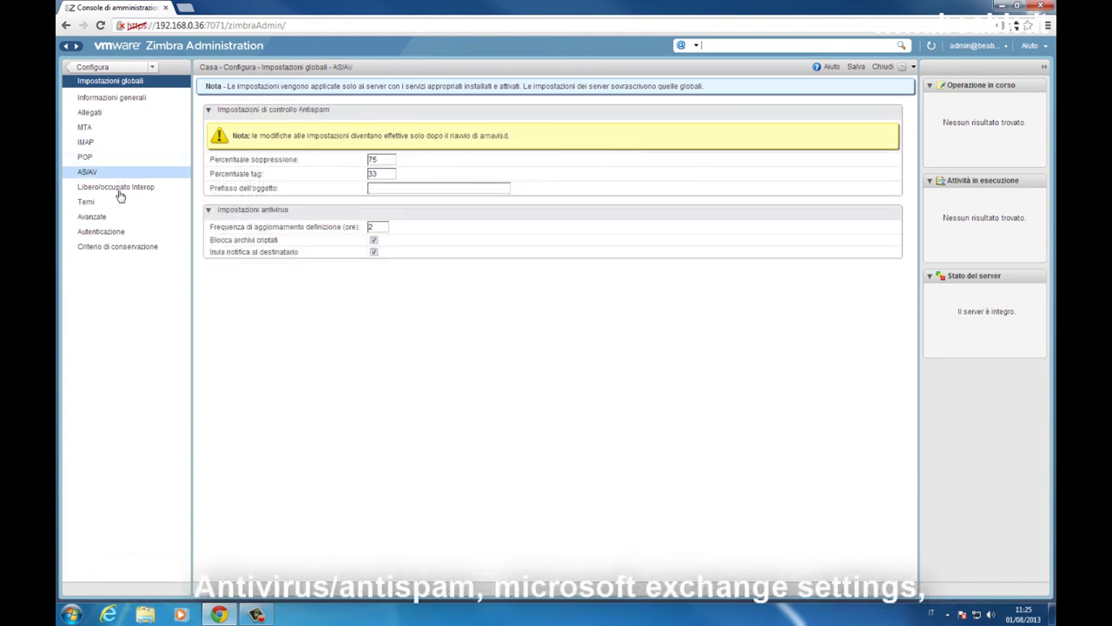
left_click(127, 190)
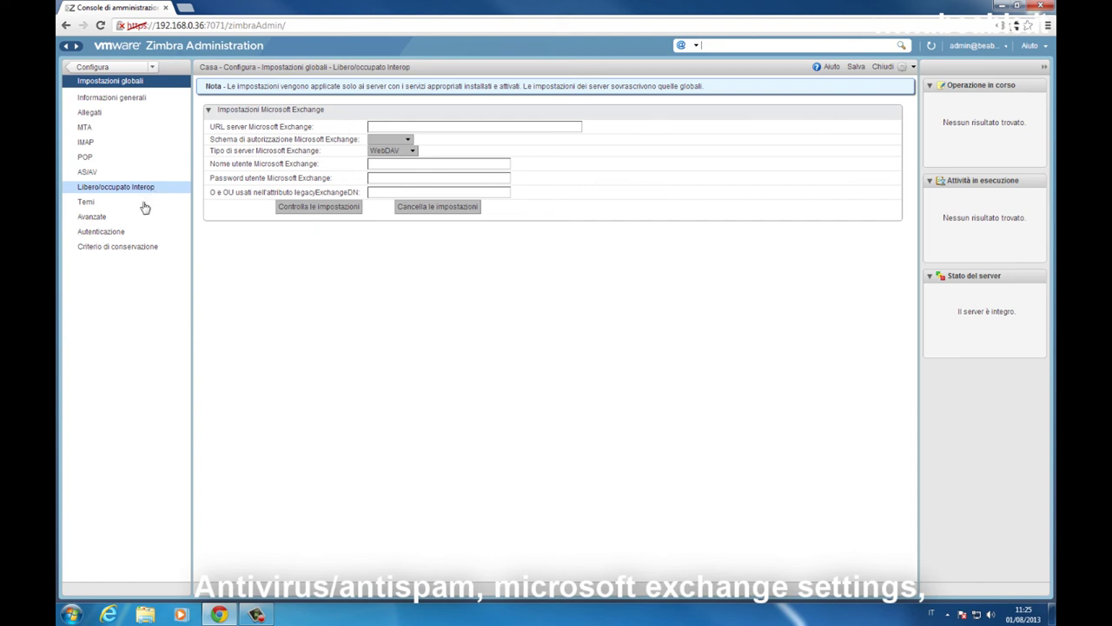
left_click(144, 205)
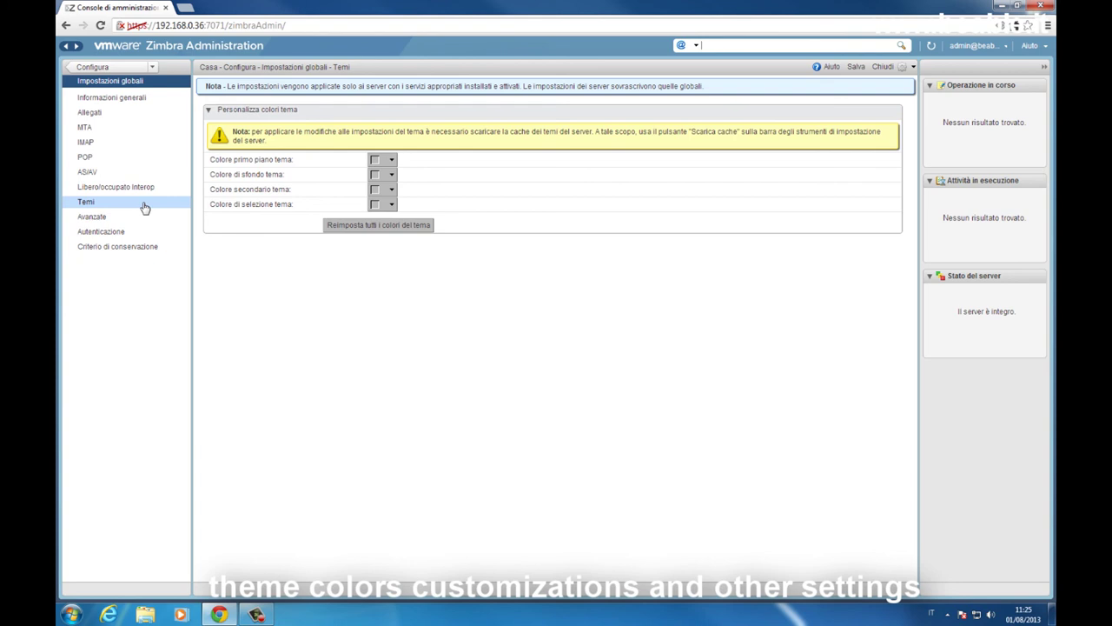
left_click(143, 218)
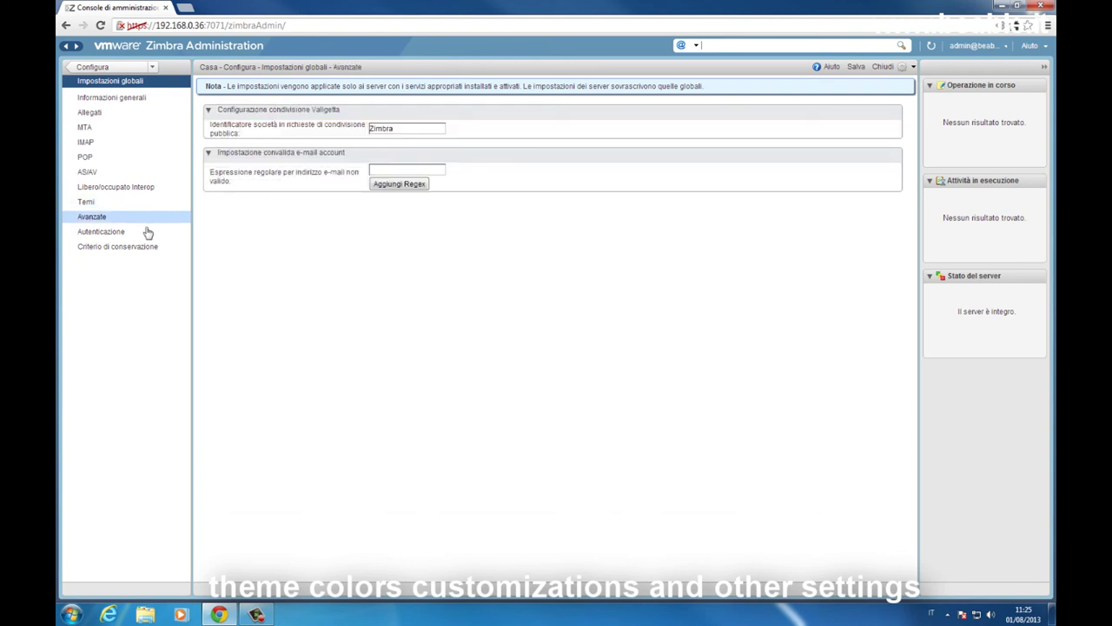
left_click(164, 250)
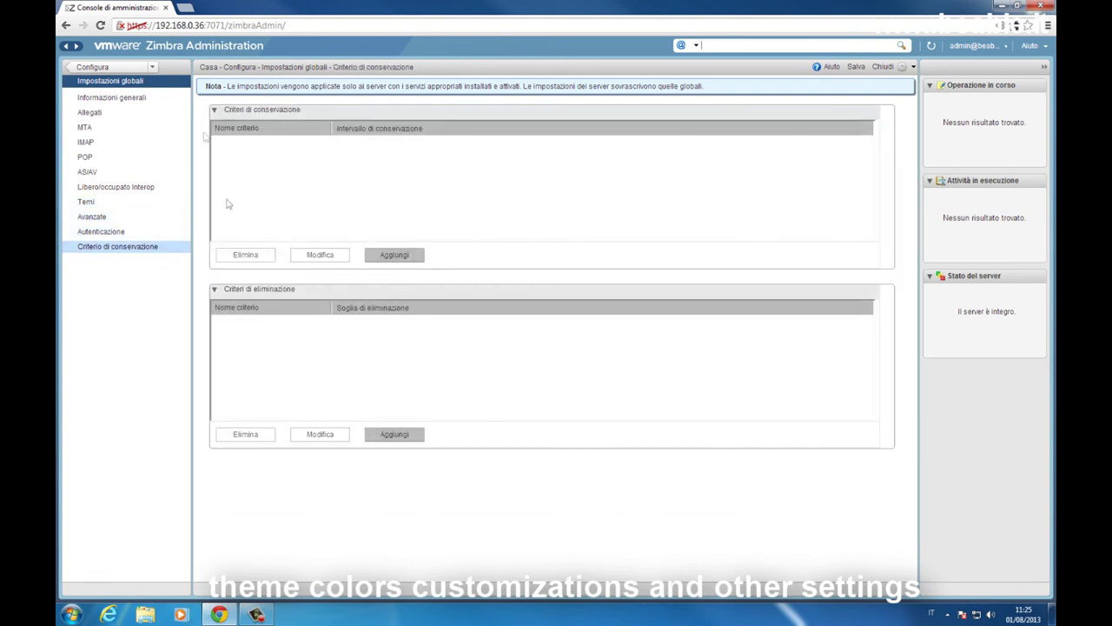
left_click(104, 68)
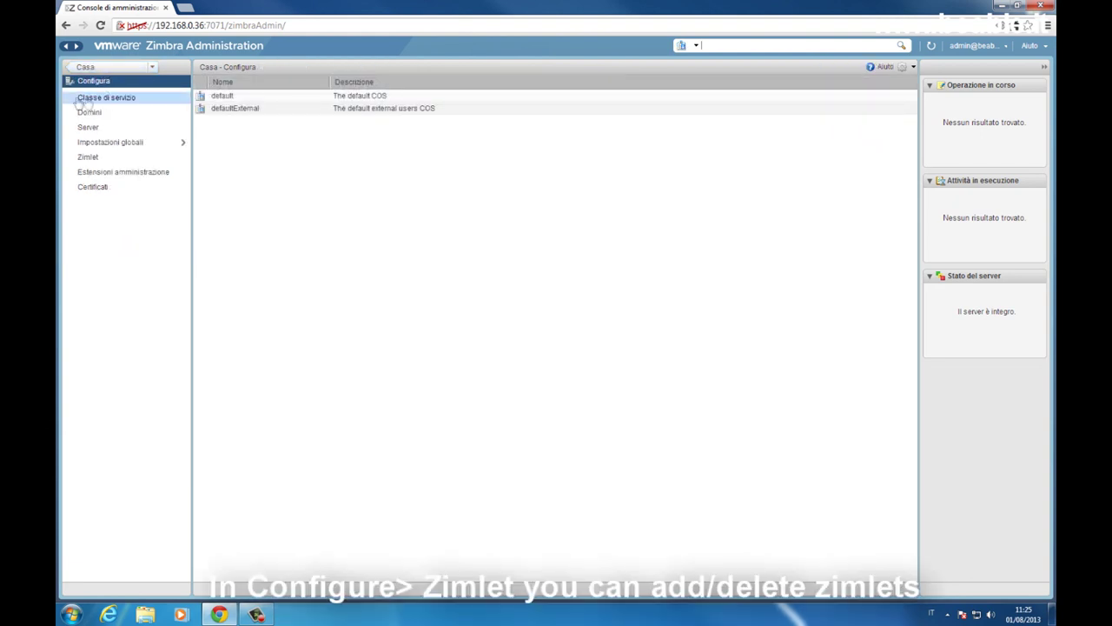
Step: Browse zimlets and admin extensions with their deployment actions, then the zimbra.beable.local certificates
left_click(117, 162)
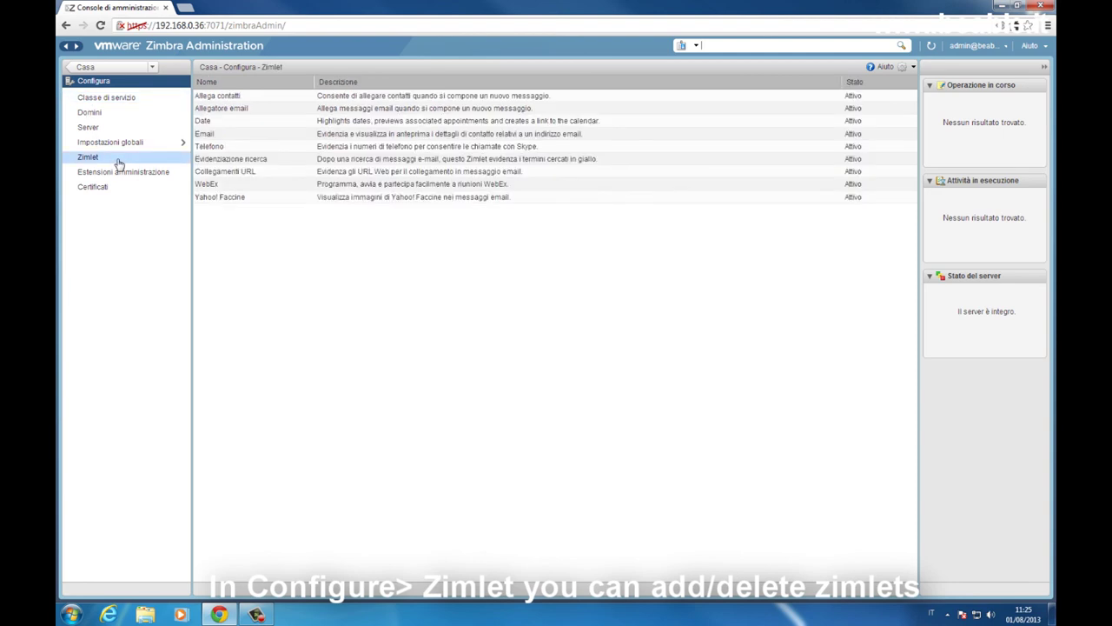
left_click(904, 68)
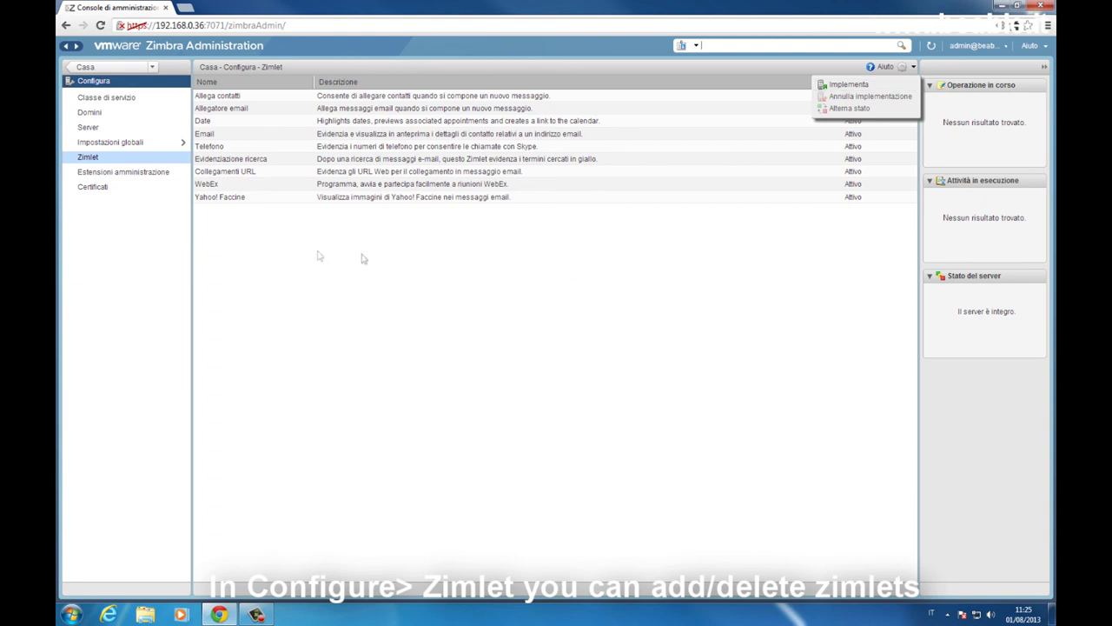
left_click(141, 177)
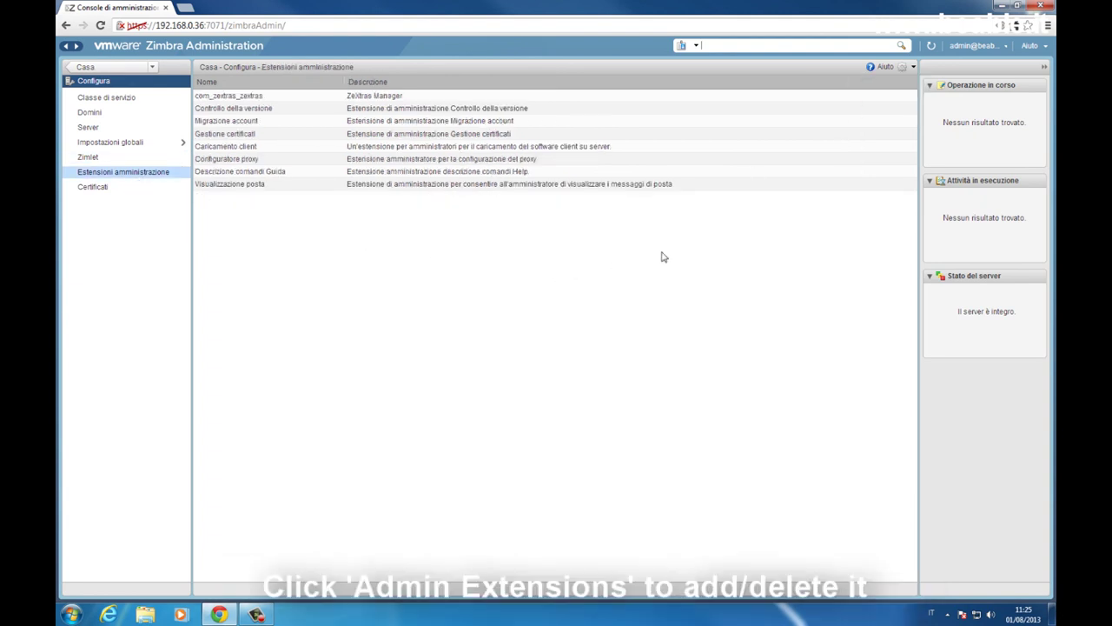
left_click(904, 68)
left_click(224, 248)
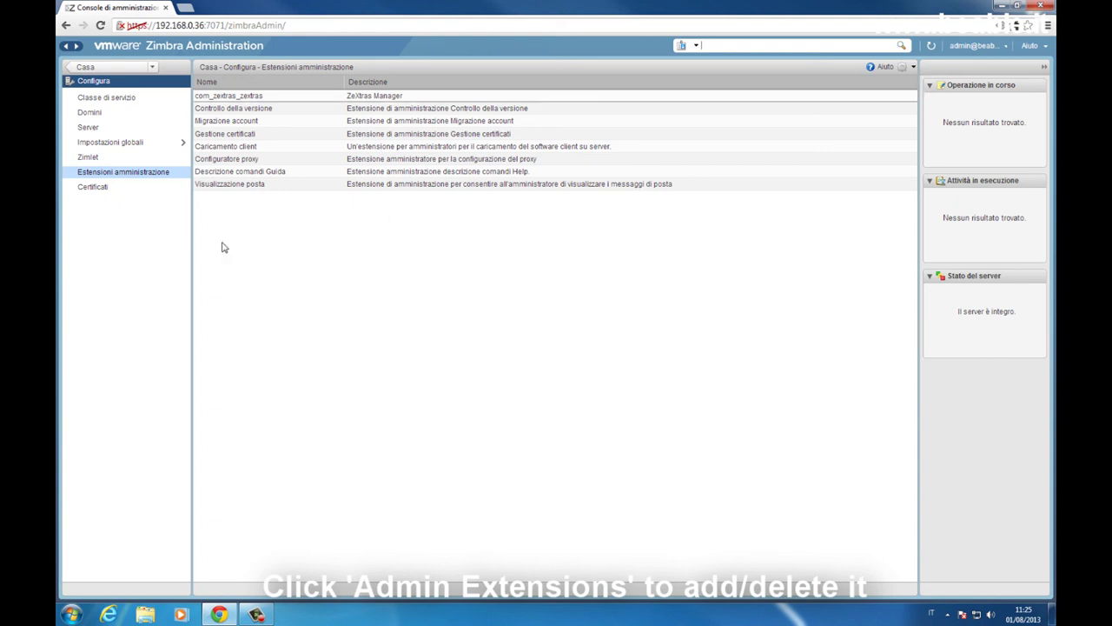
left_click(124, 191)
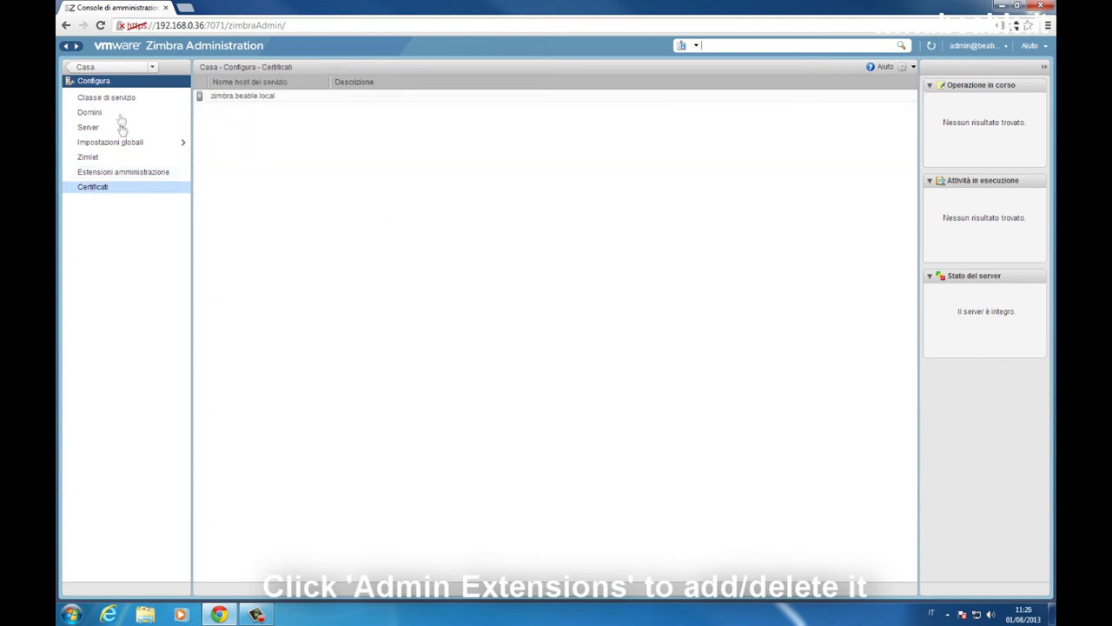
left_click(102, 70)
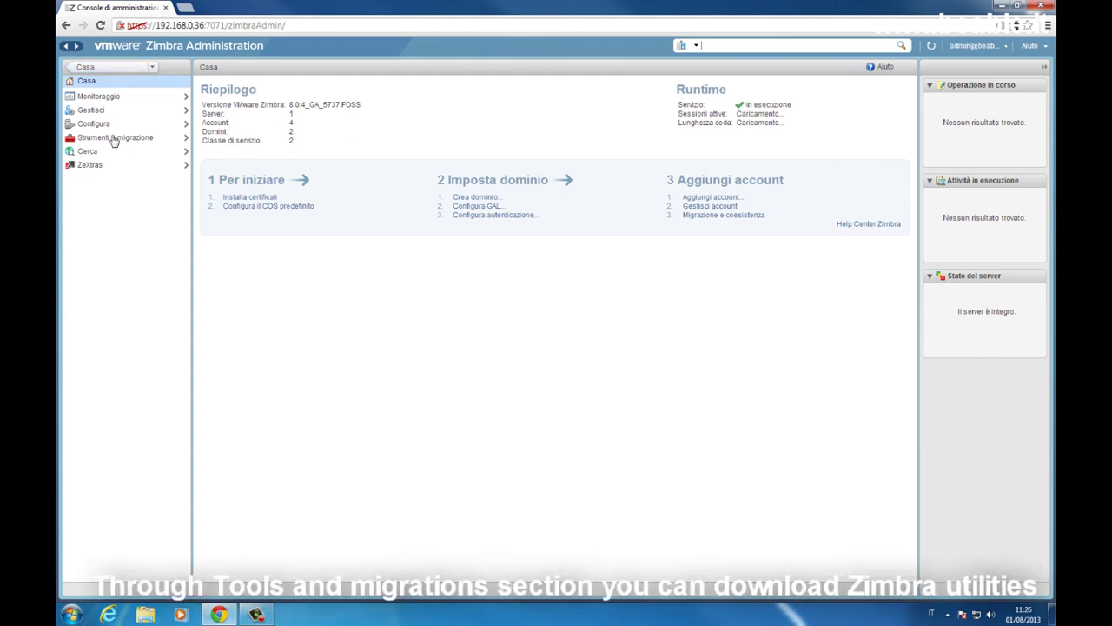
left_click(114, 139)
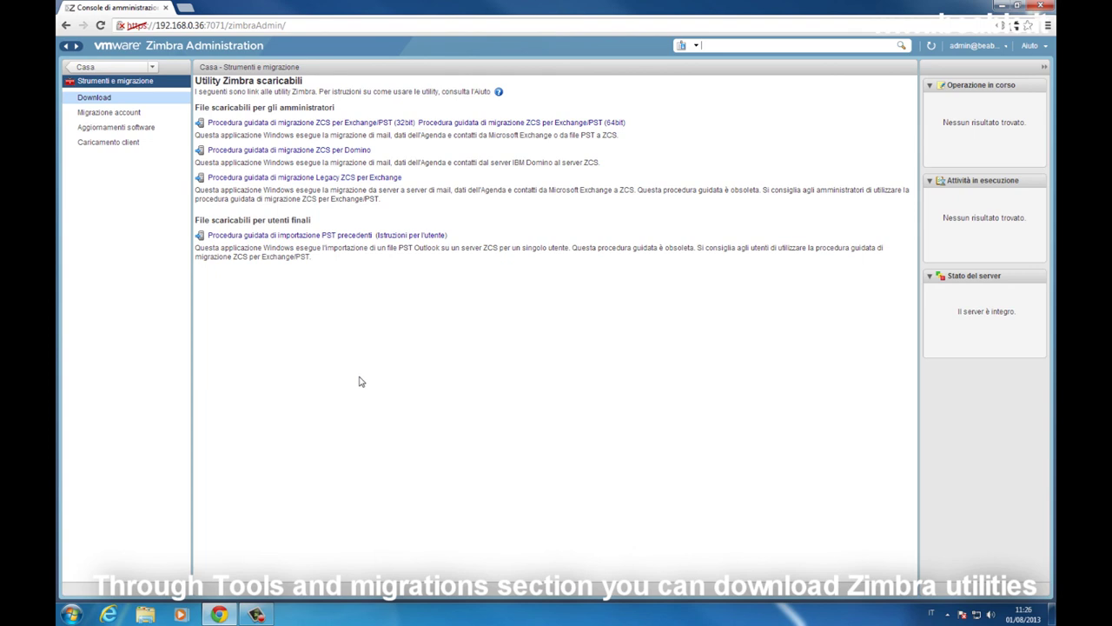
left_click(85, 67)
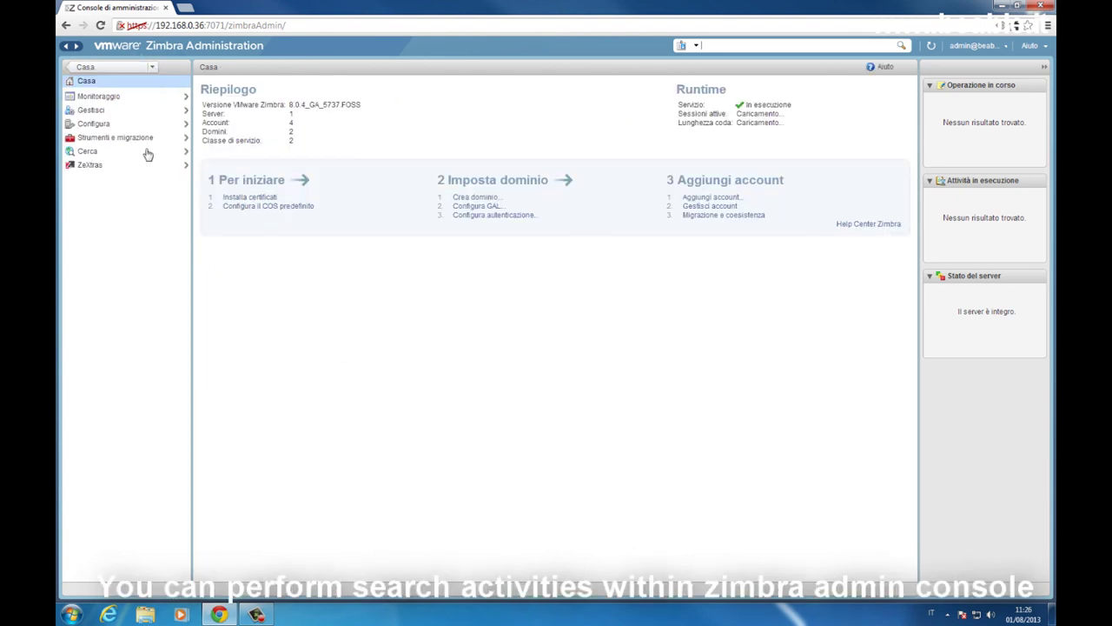
left_click(147, 154)
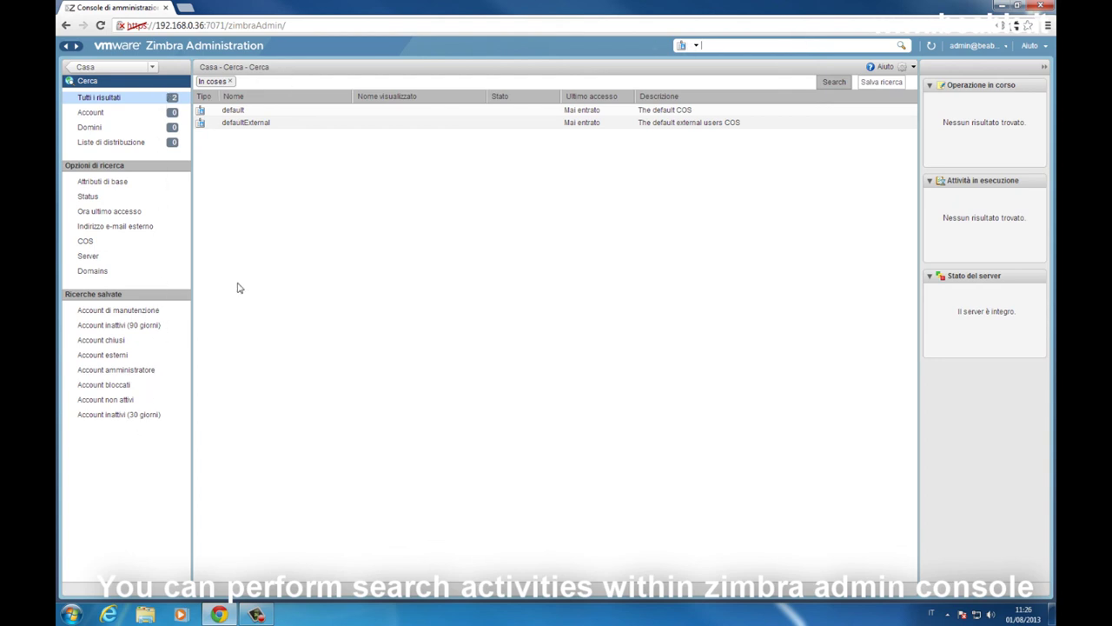
left_click(106, 73)
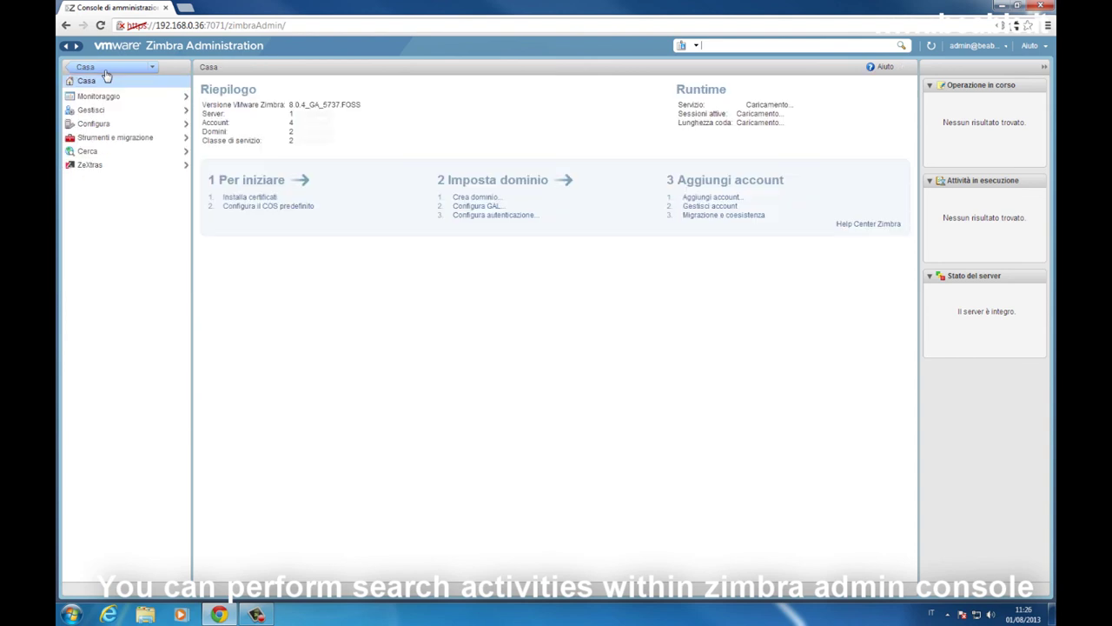
left_click(123, 169)
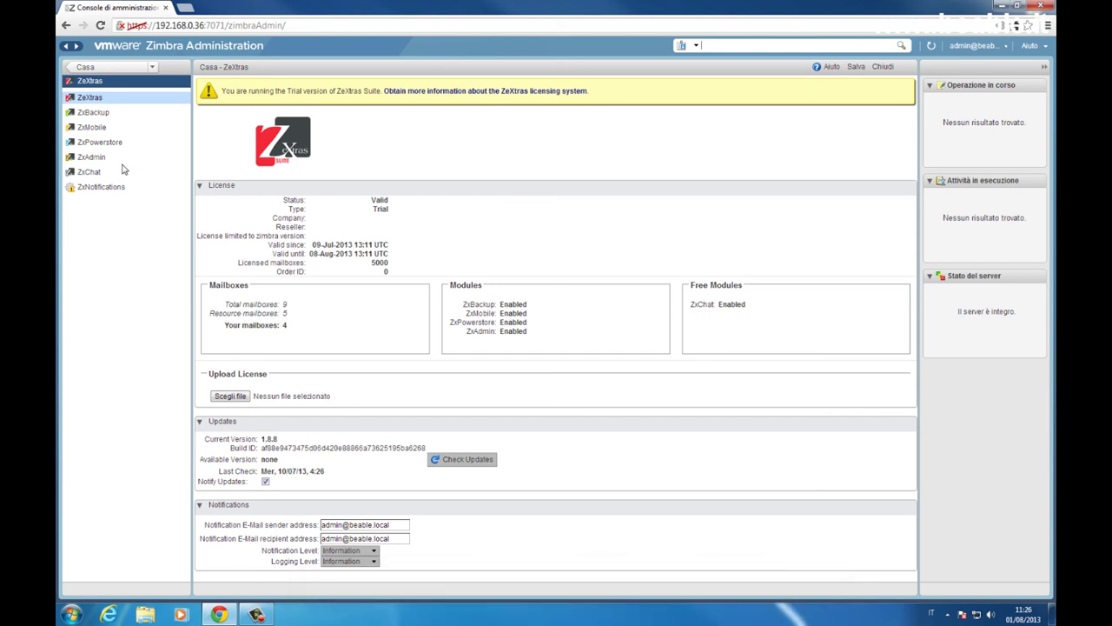
left_click(95, 72)
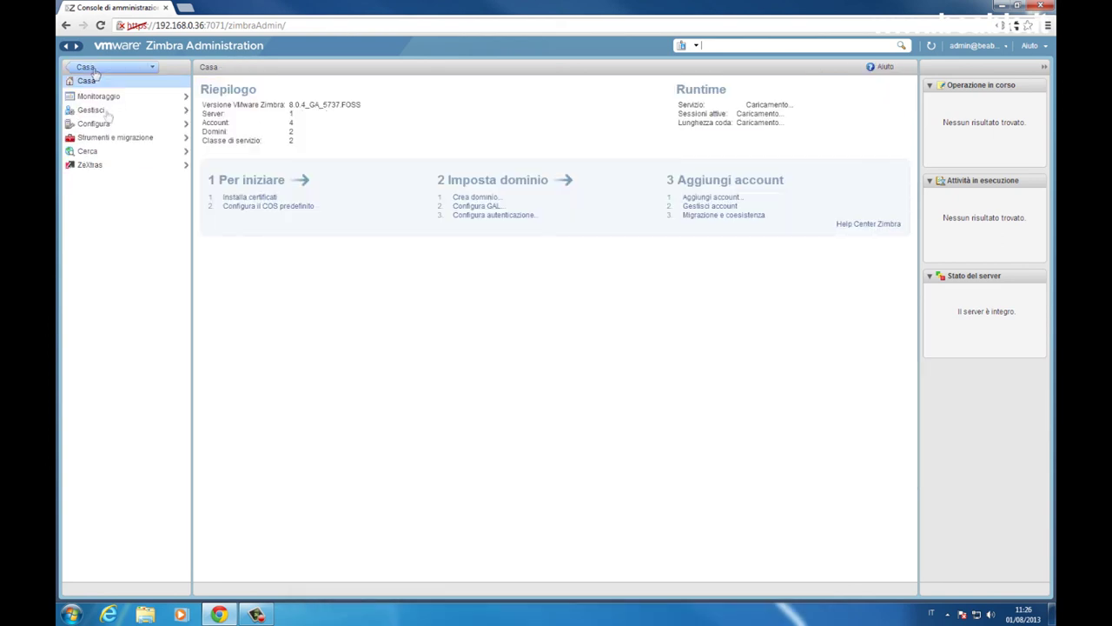